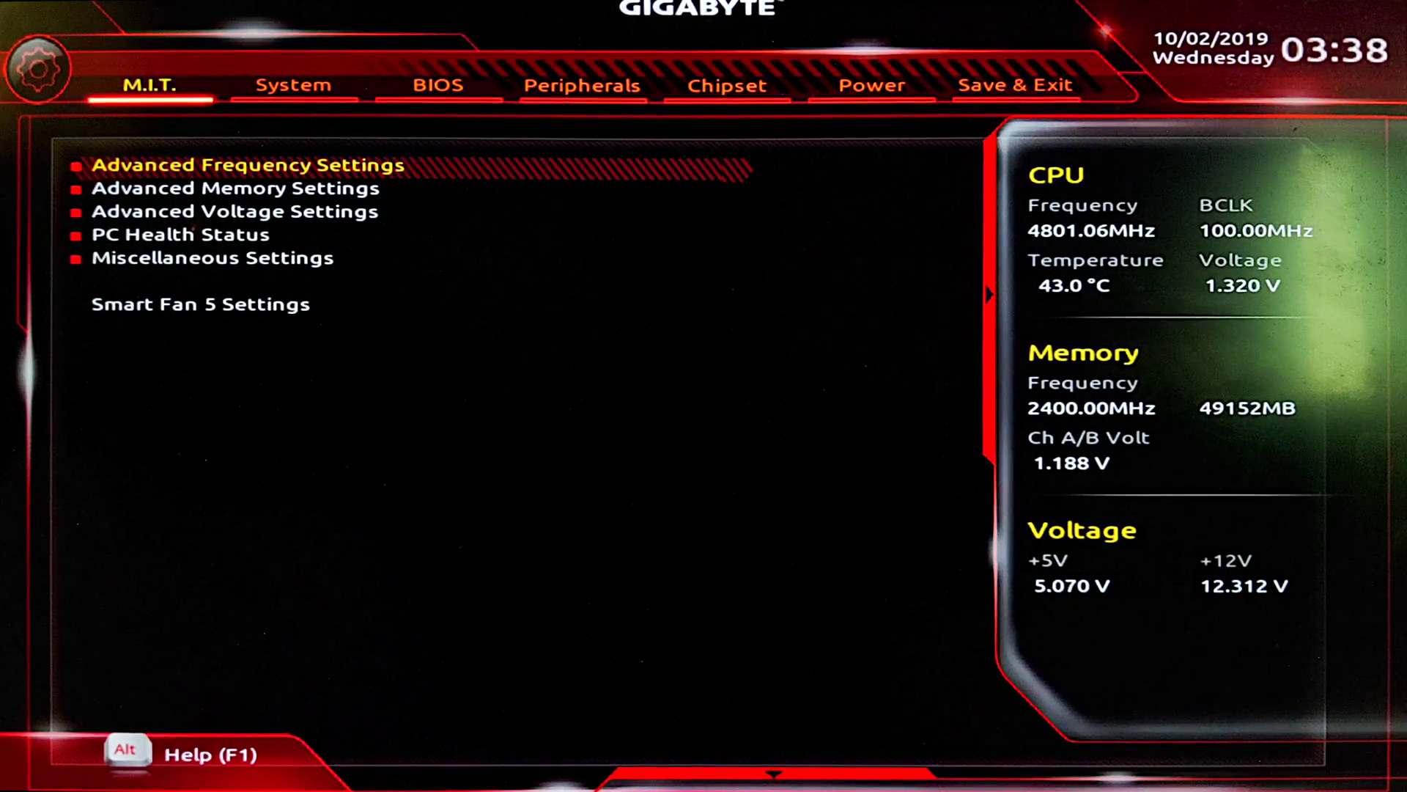
Step: Load the optimized defaults from the Save & Exit page
key(Right)
key(Right)
key(Right)
key(Right)
key(Right)
key(Right)
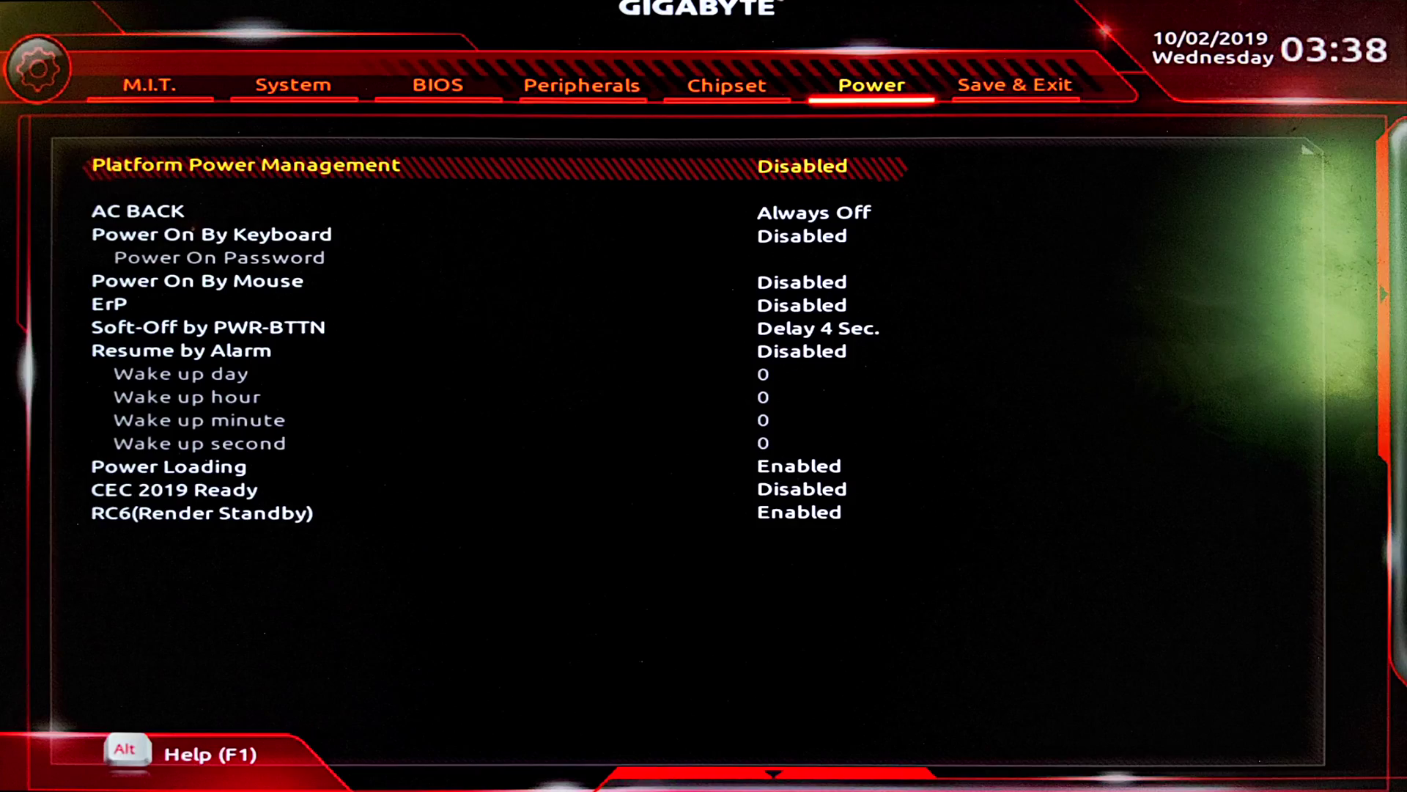
key(Up)
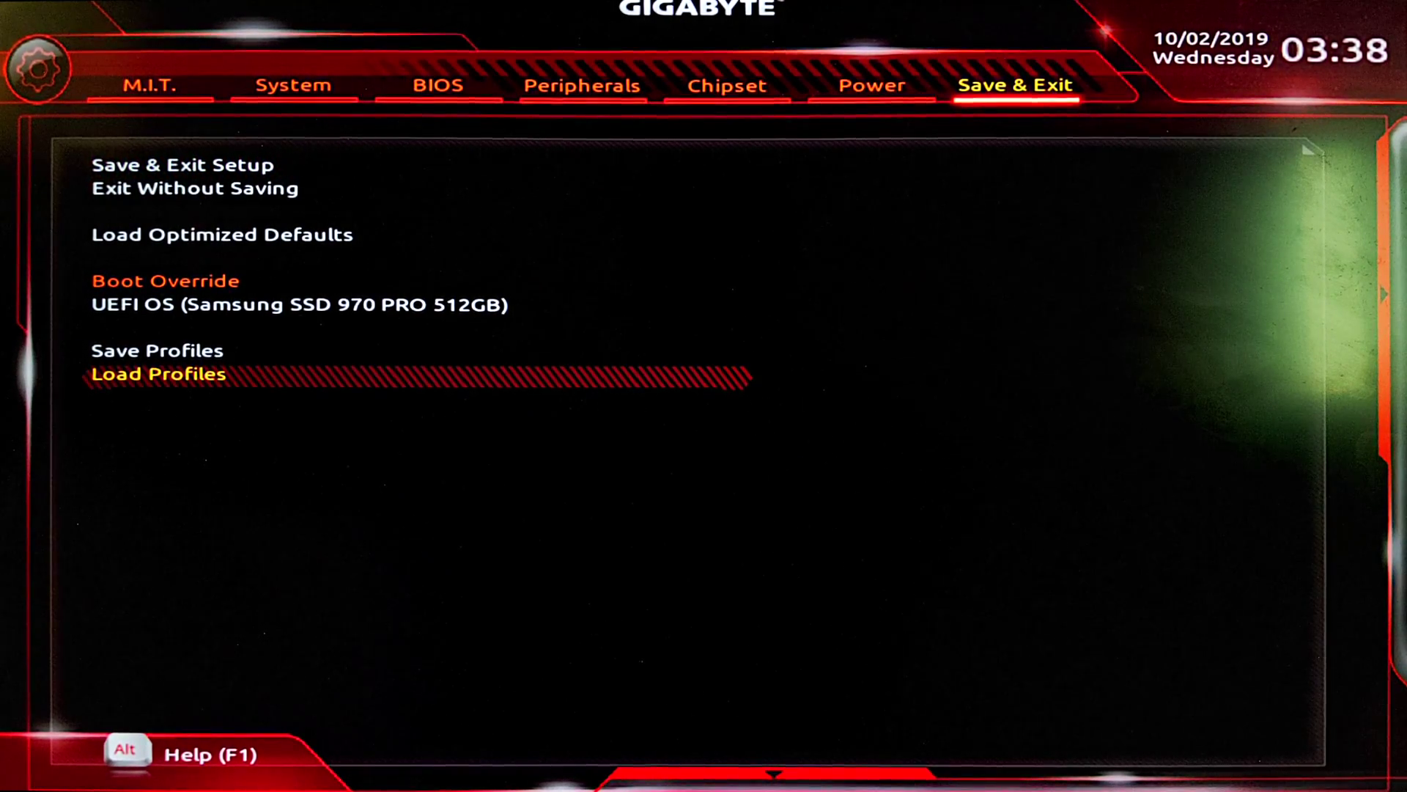
key(Up)
key(Up)
key(Up)
key(Up)
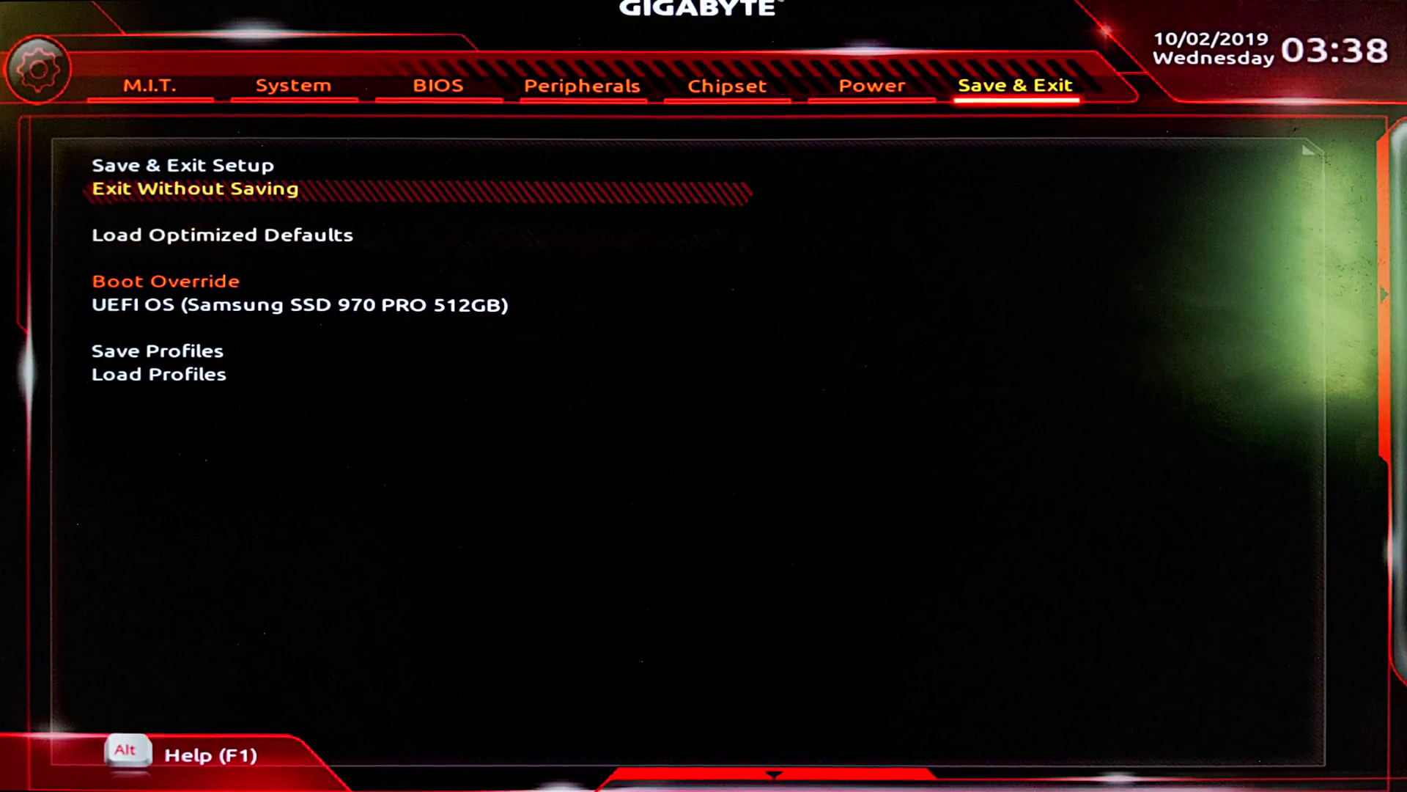
key(Down)
key(Return)
key(Return)
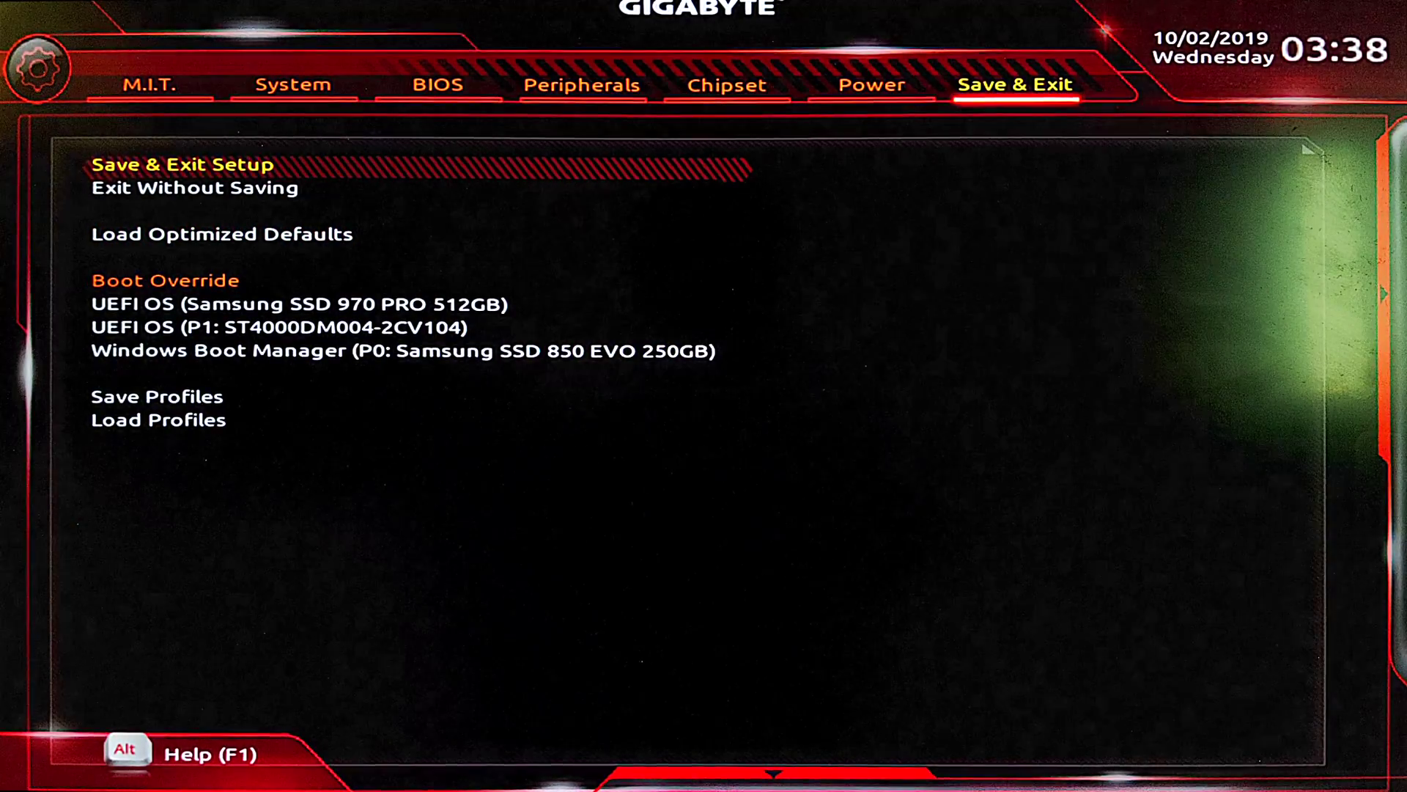
key(Right)
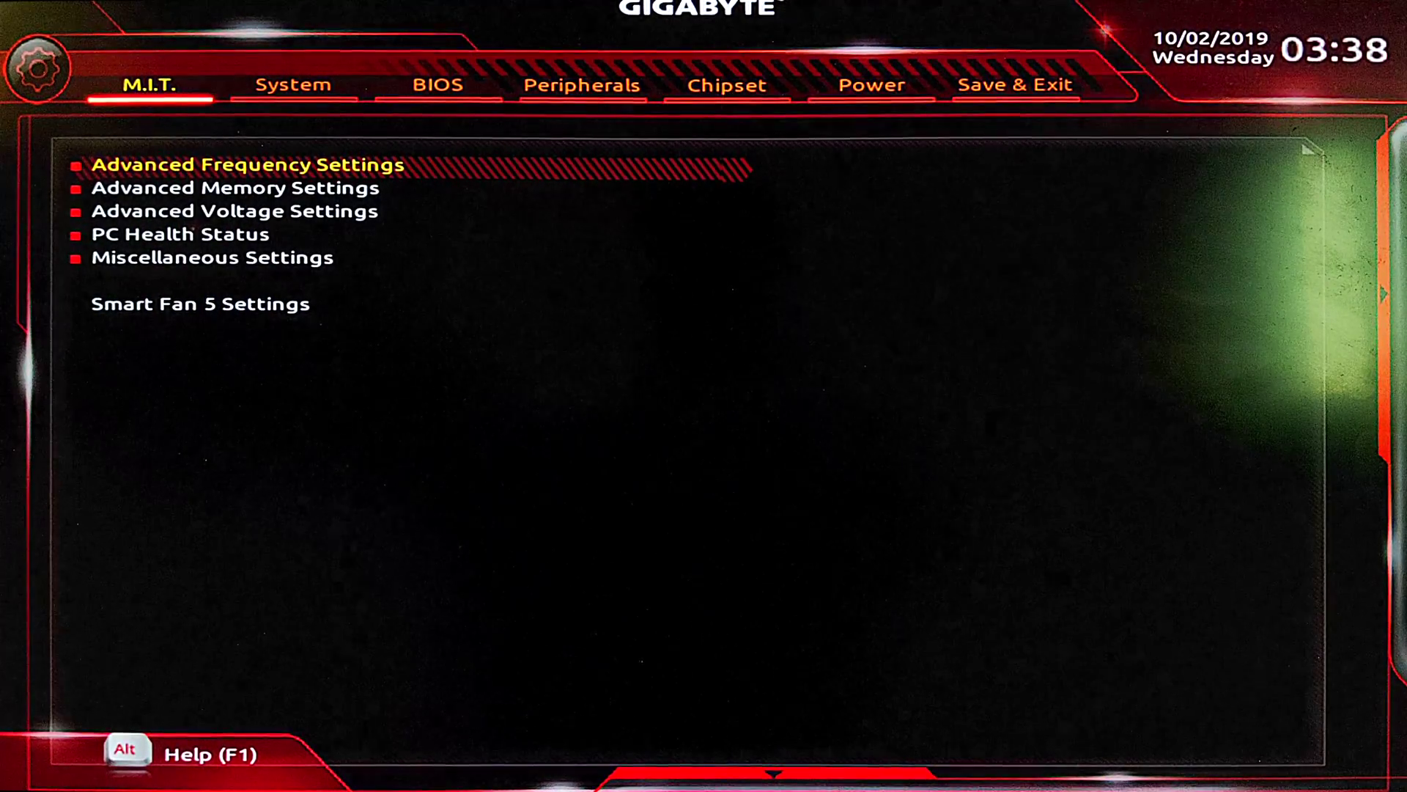
Step: On the Power page, switch CEC 2019 Ready to Enabled, then back to Disabled
key(Left)
key(Left)
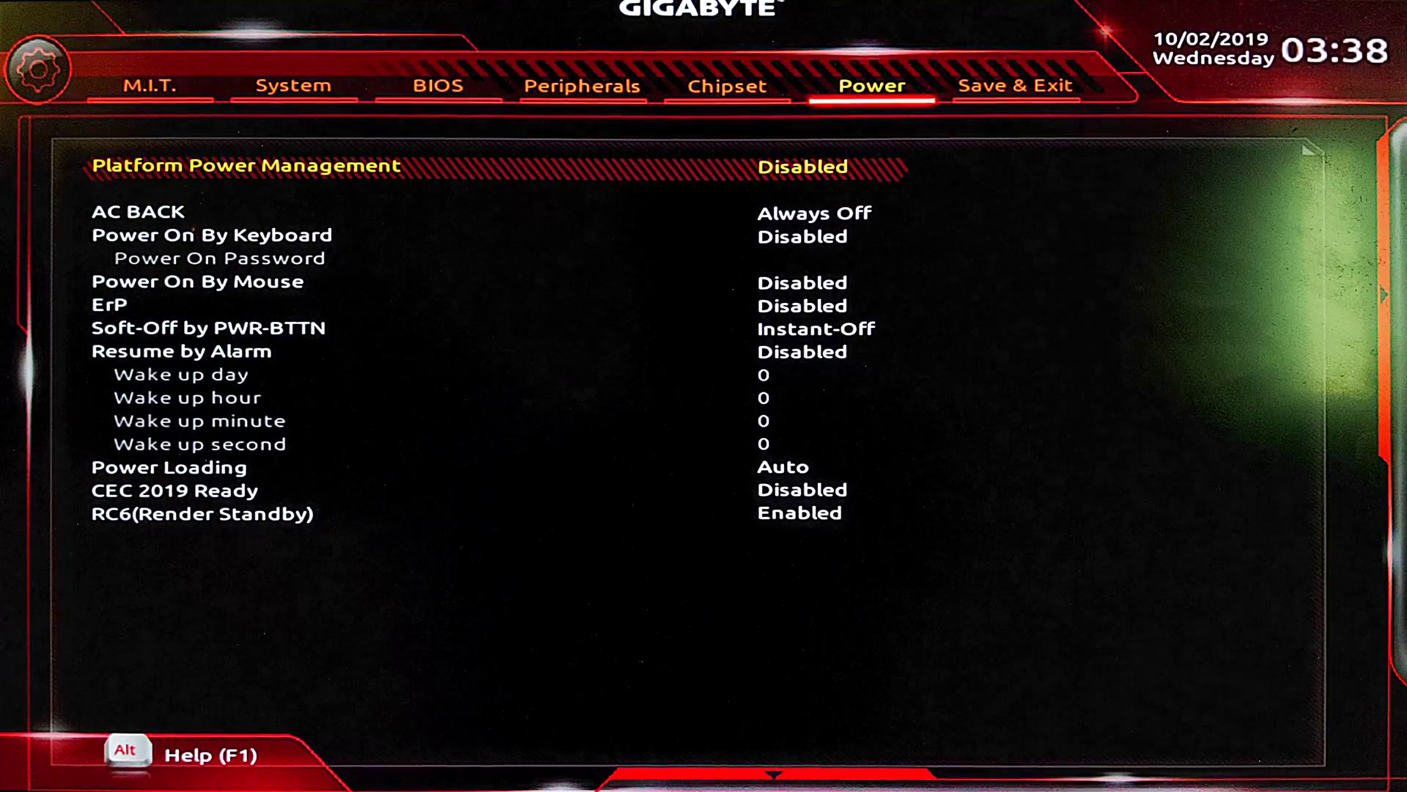
key(Return)
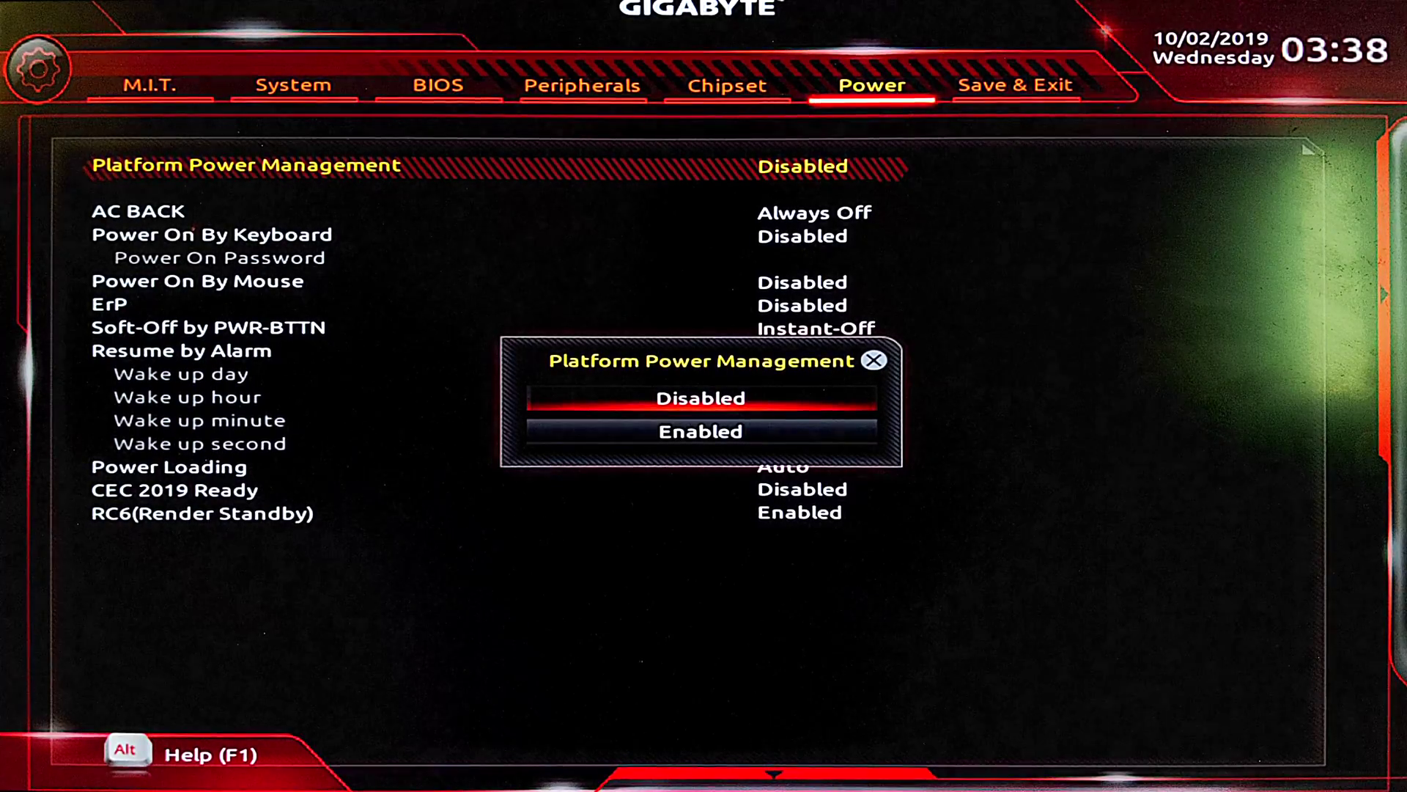
key(Return)
key(Down)
key(Down)
key(Down)
key(Down)
key(Down)
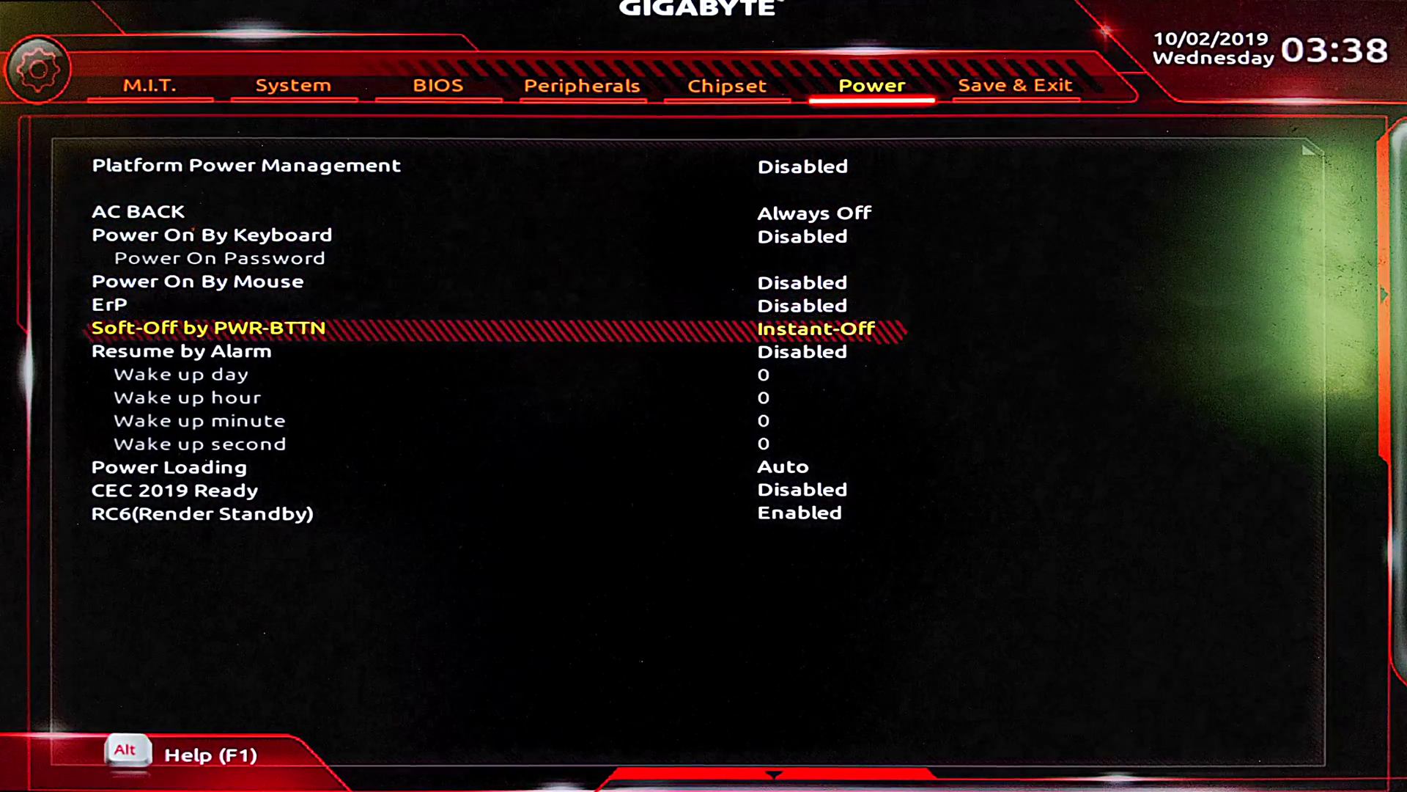
key(Down)
key(Down)
key(Down)
key(Down)
key(Up)
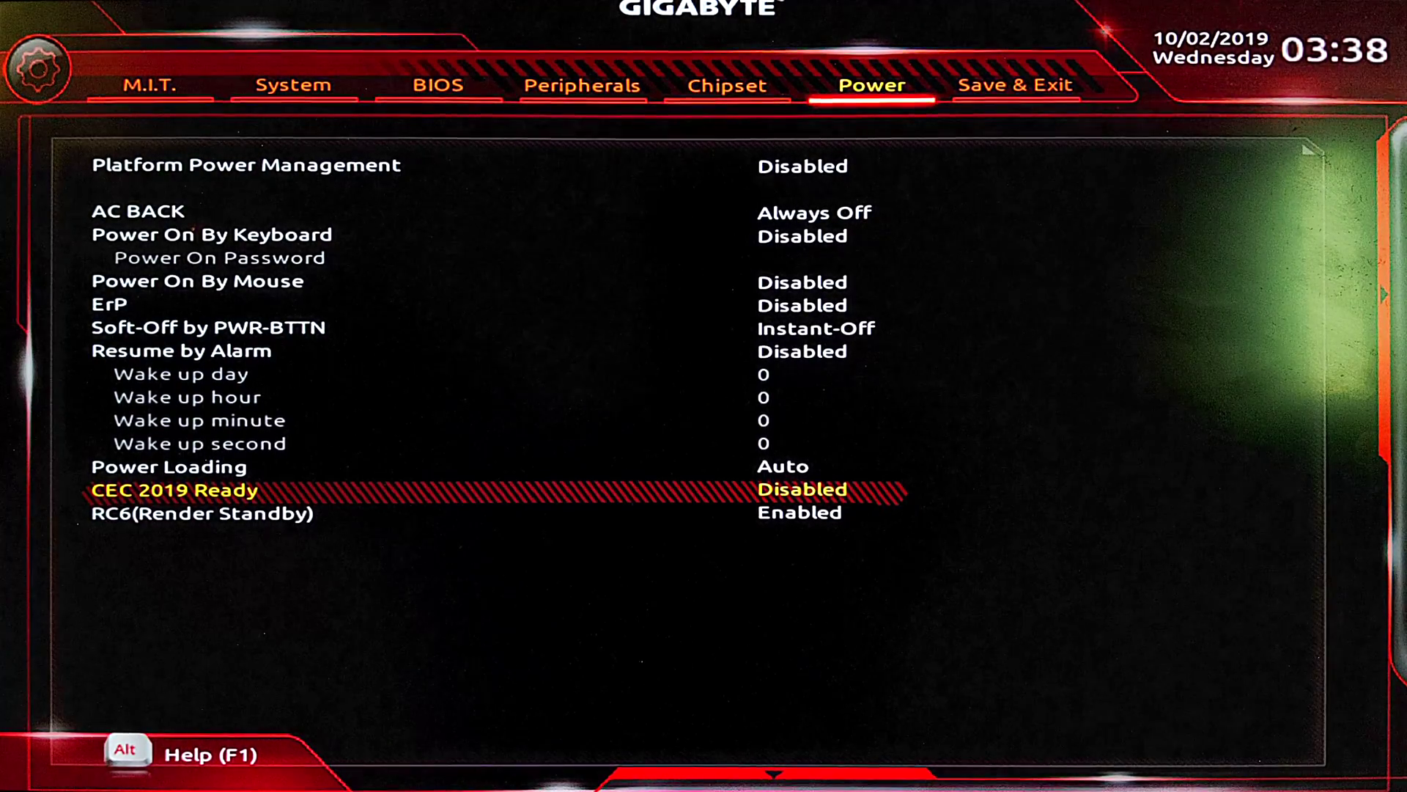
key(Return)
key(Down)
key(Return)
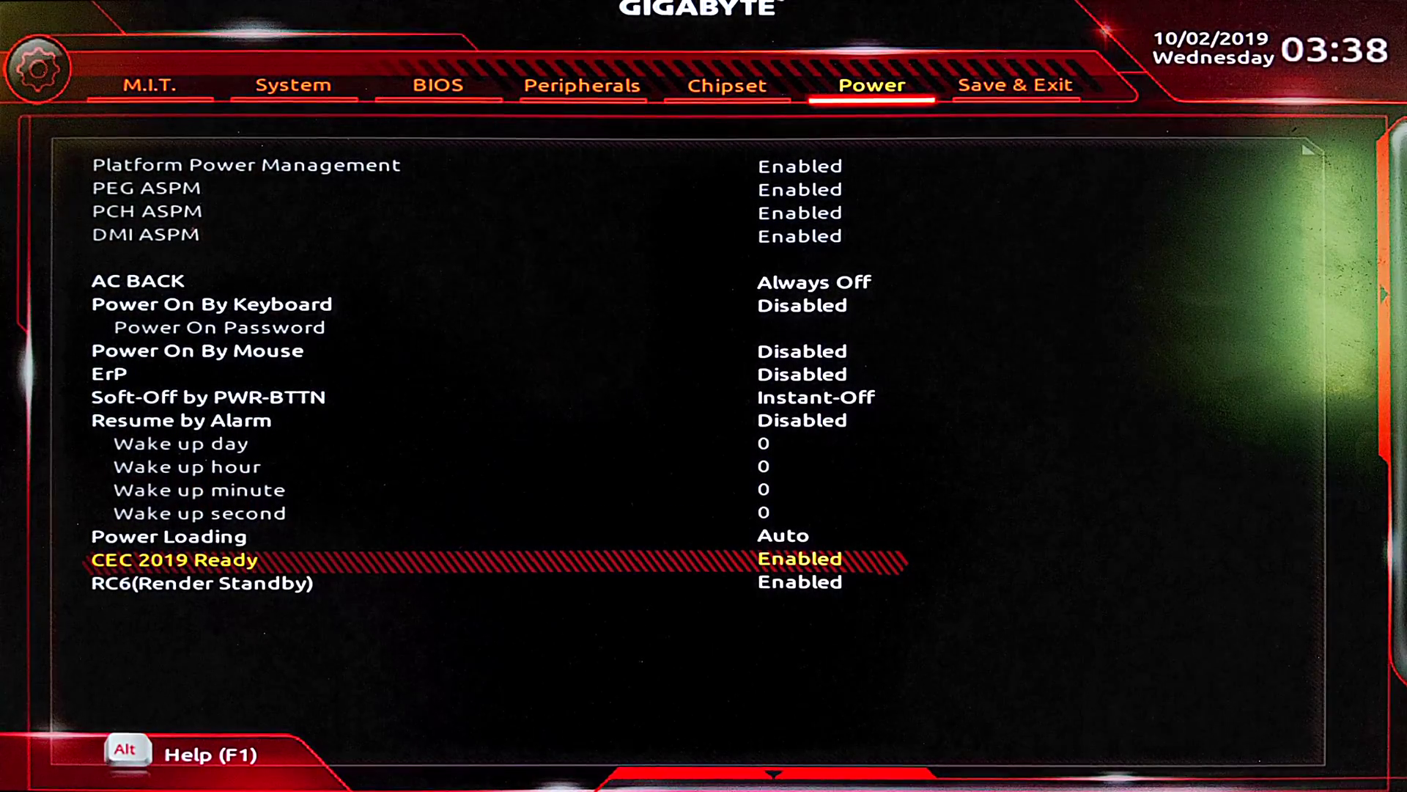
key(Return)
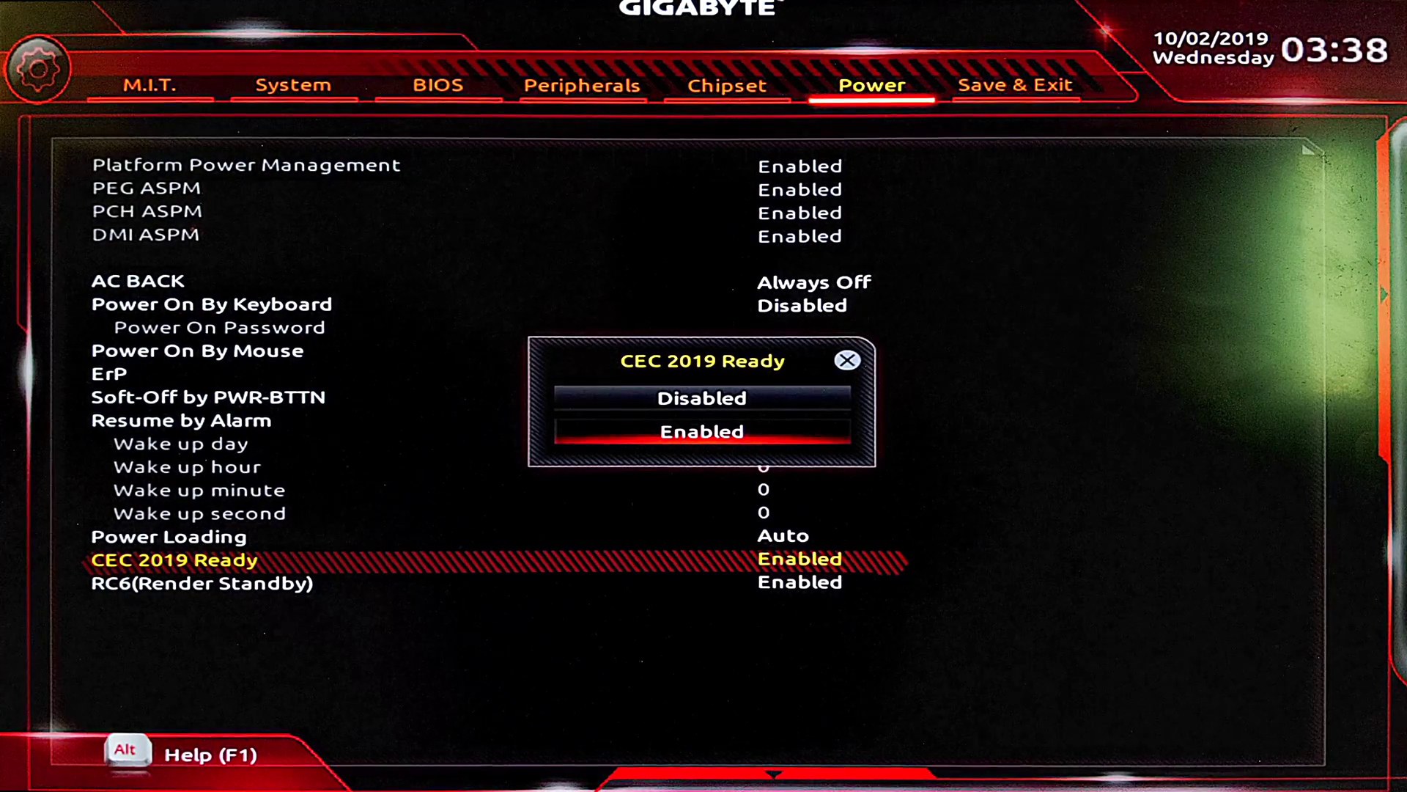
key(Up)
key(Return)
key(Left)
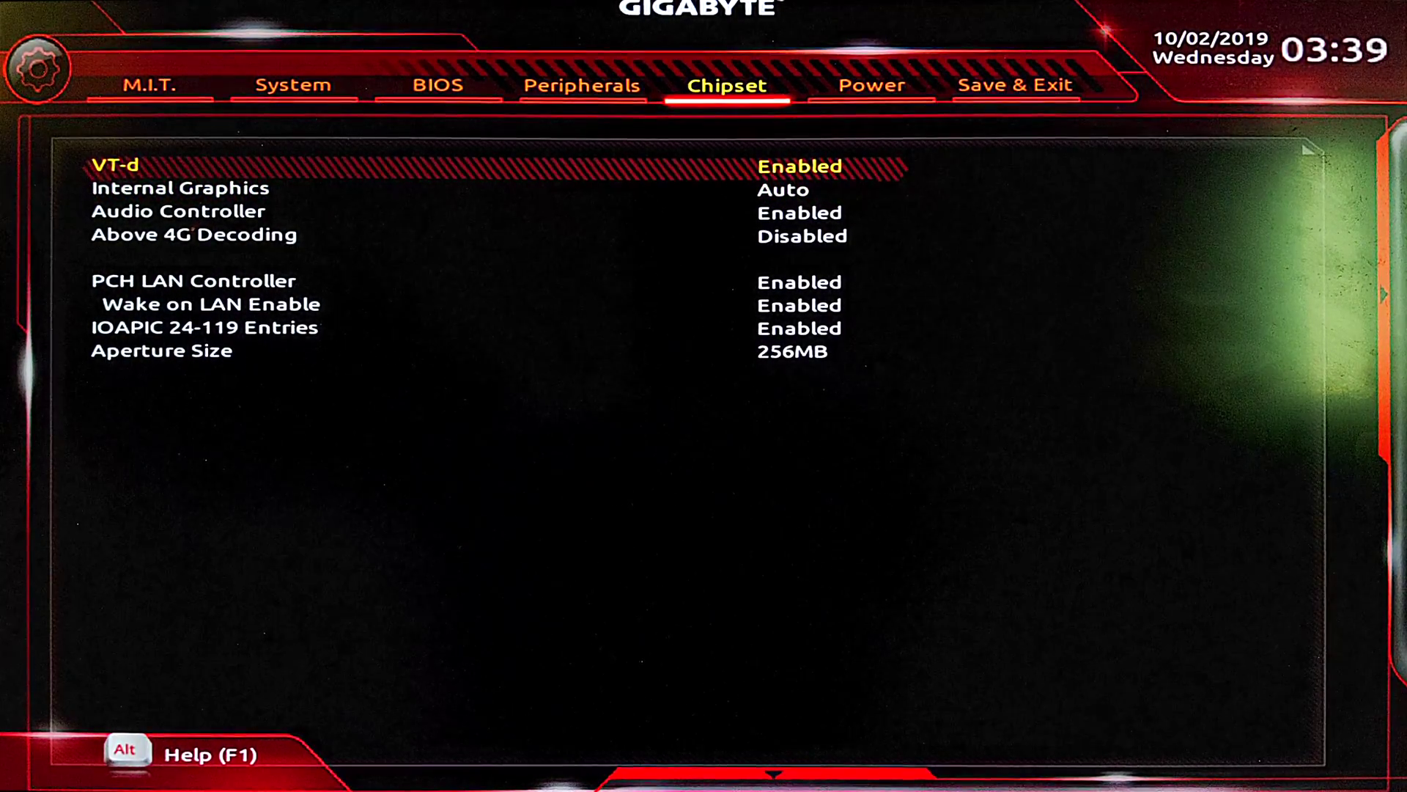
Step: Set Internal Graphics to Disabled on the Chipset page
key(Down)
key(Return)
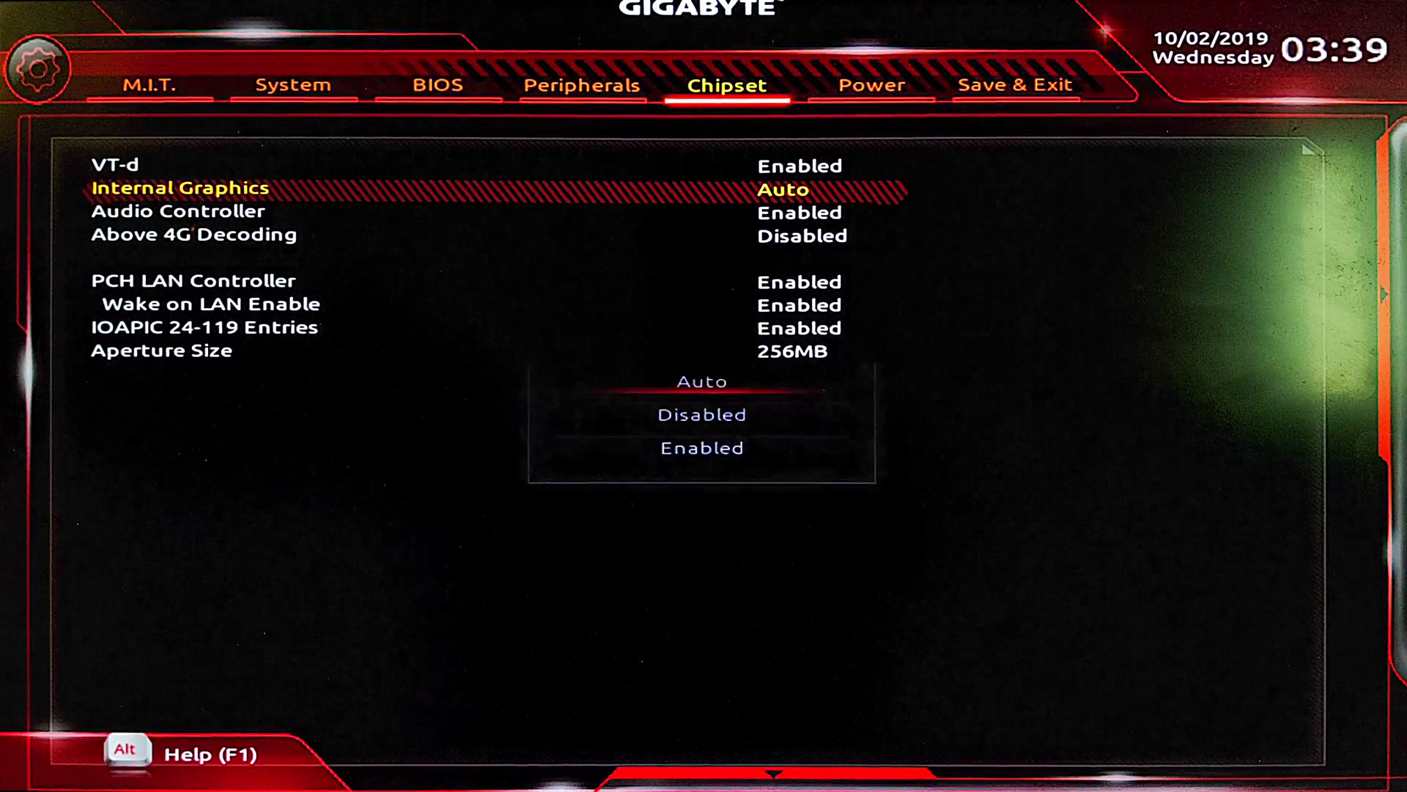
key(Down)
key(Return)
key(Down)
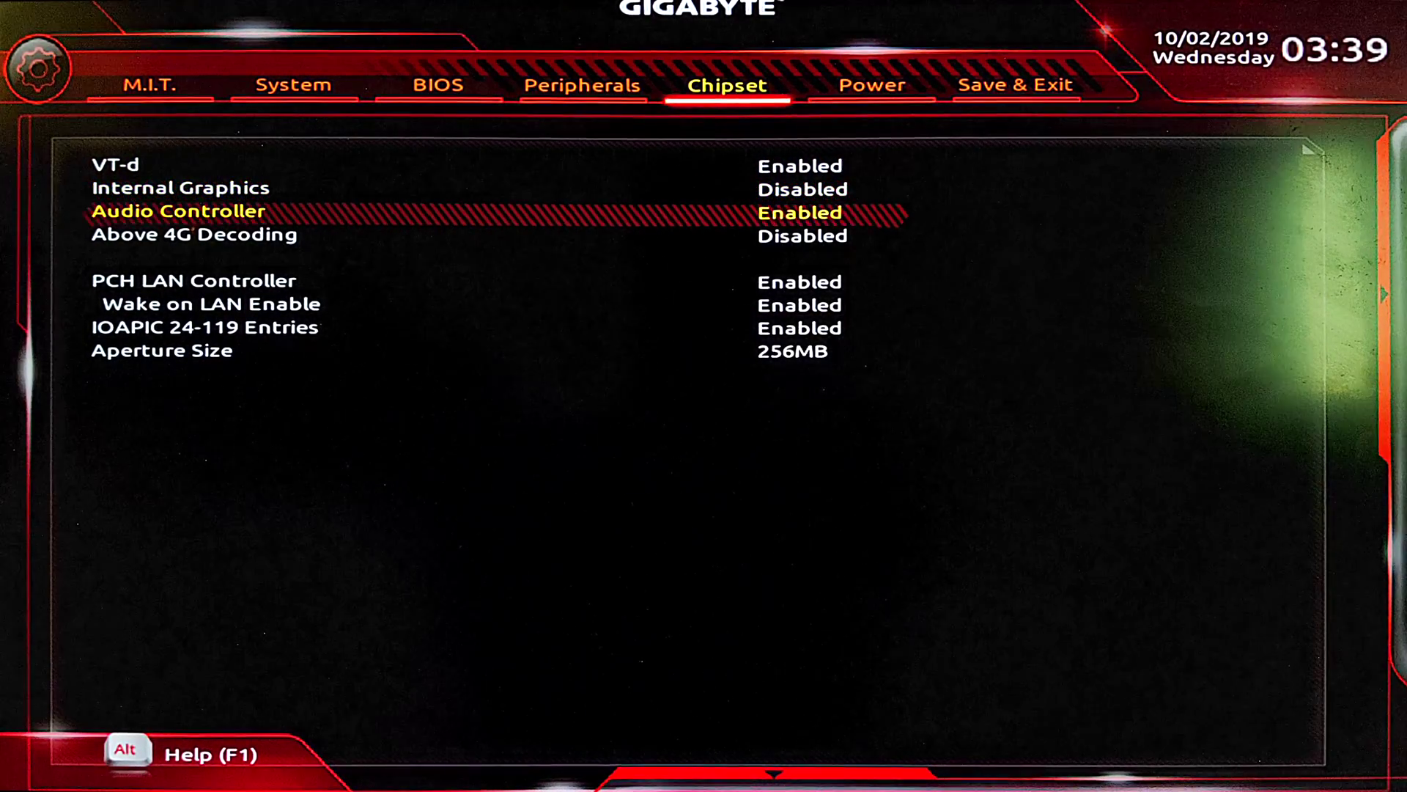
Step: Enable XHCI Hand-off under Peripherals > USB Configuration
key(Left)
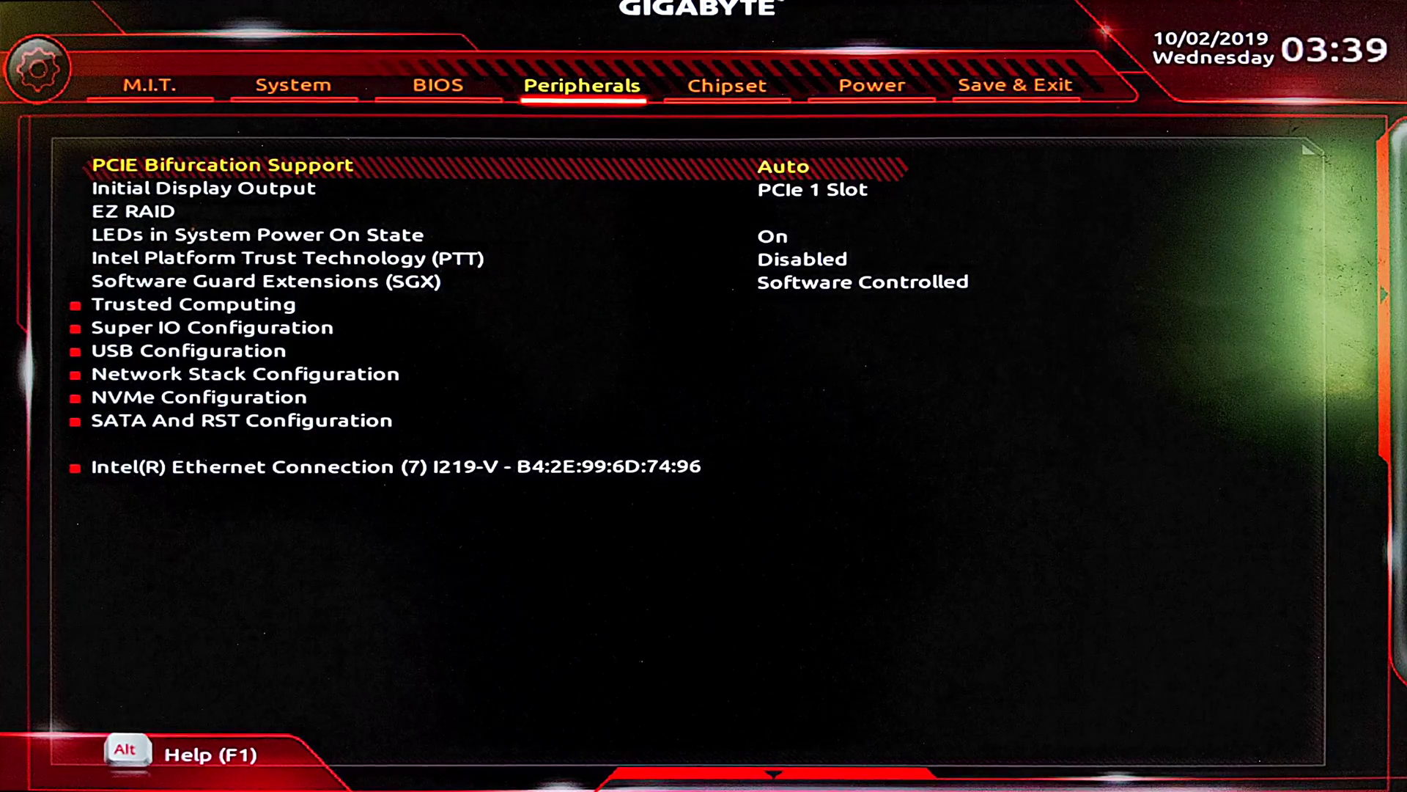
key(Down)
key(Down)
key(Down)
key(Down)
key(Down)
key(Down)
key(Down)
key(Down)
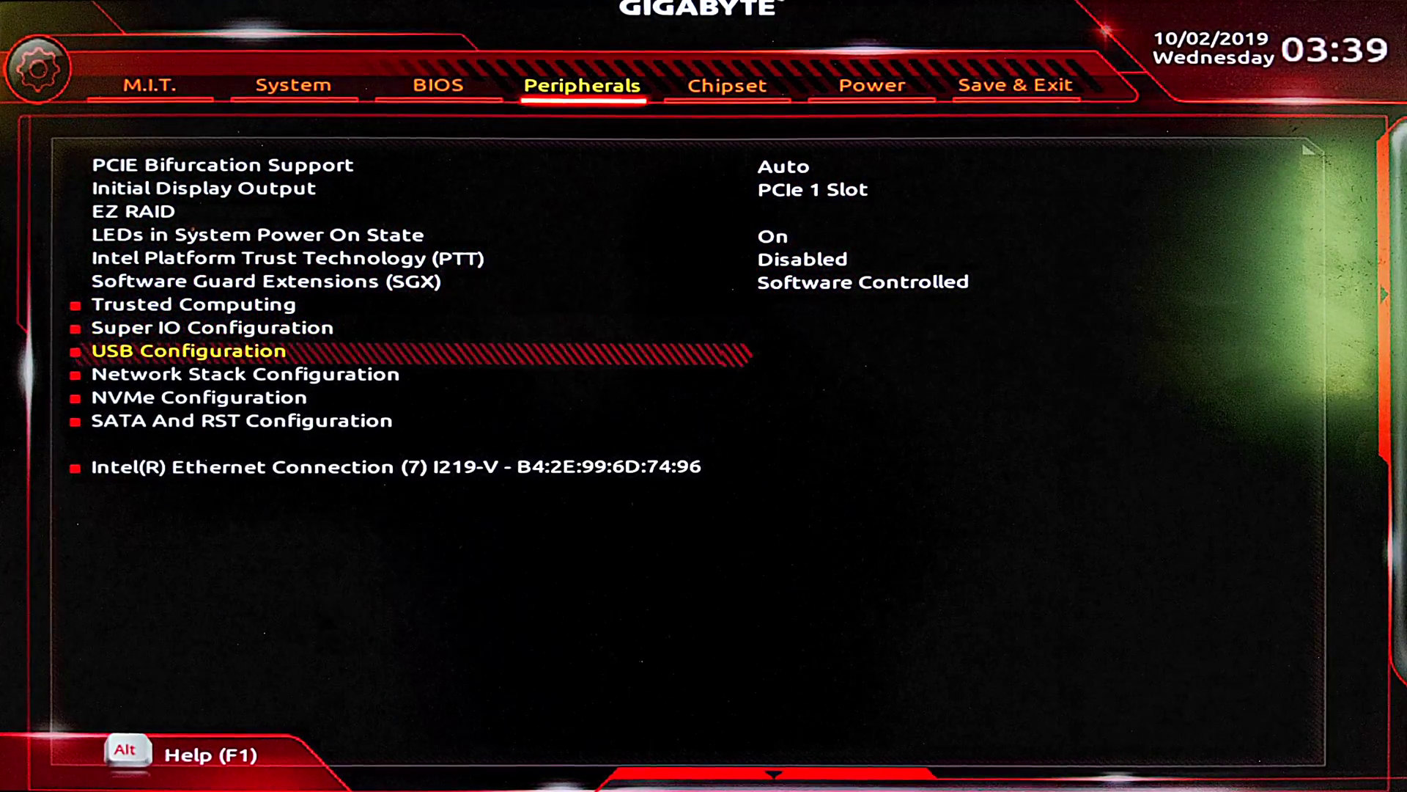
key(Return)
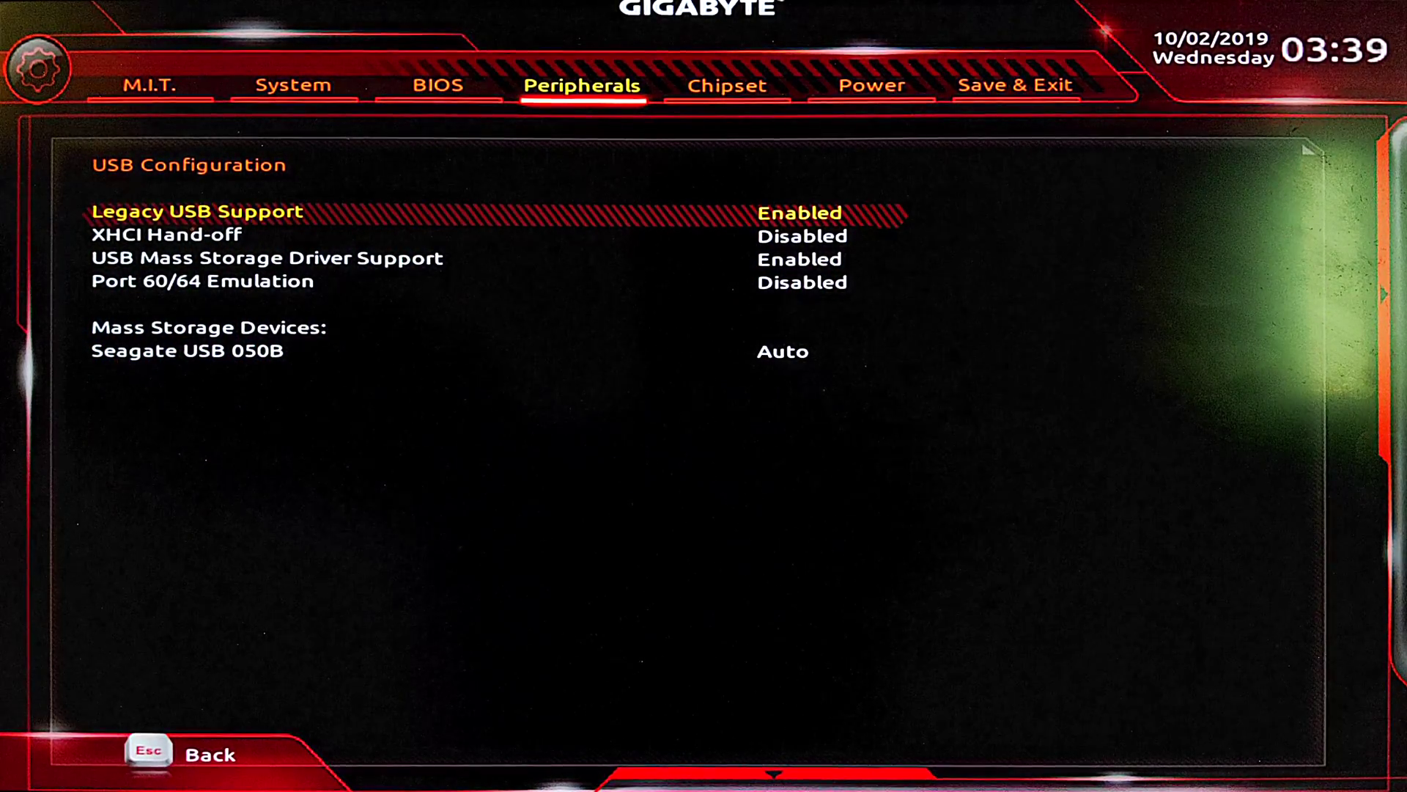
key(Down)
key(Return)
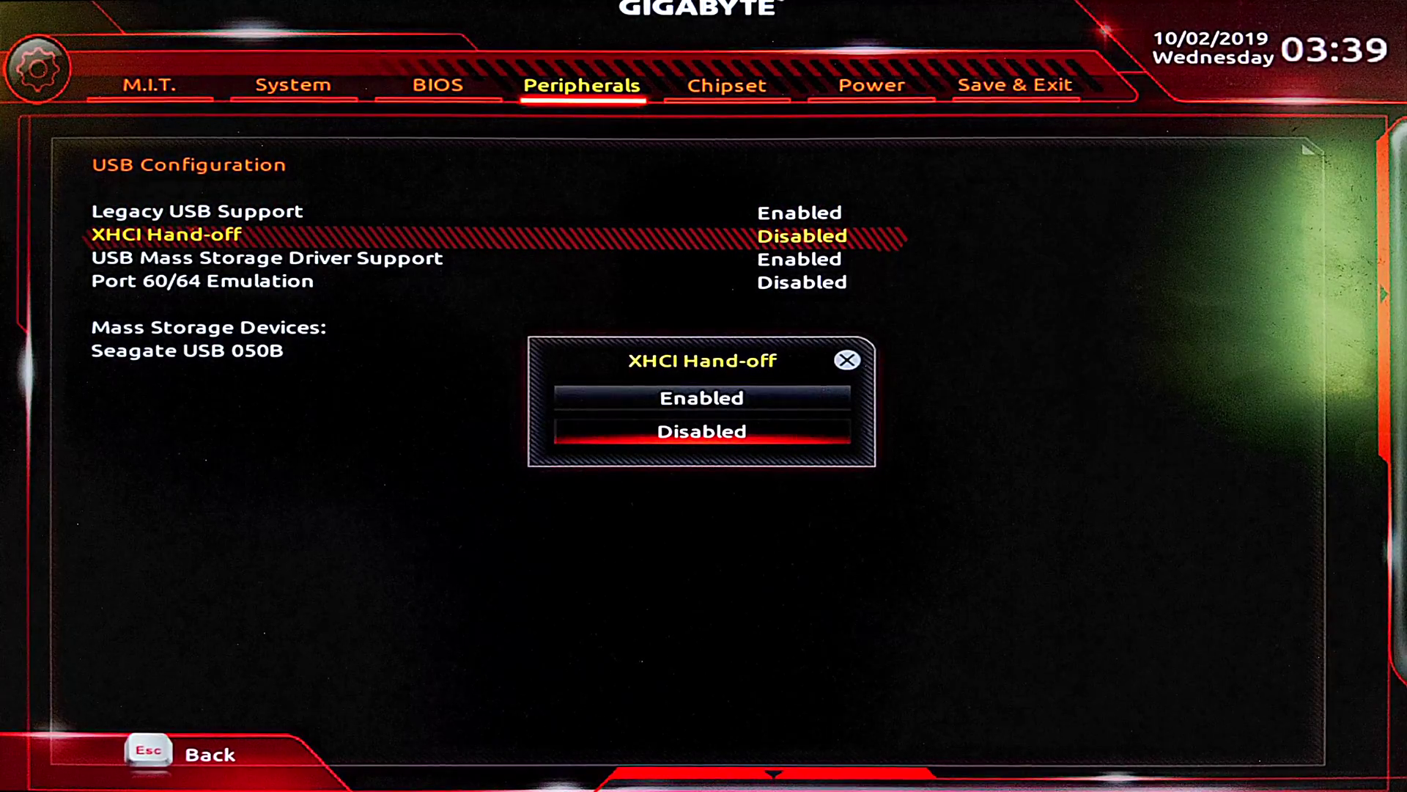
key(Up)
key(Return)
Step: Enable Port 60/64 Emulation, leaving USB Mass Storage Driver Support enabled
key(Down)
key(Return)
key(Return)
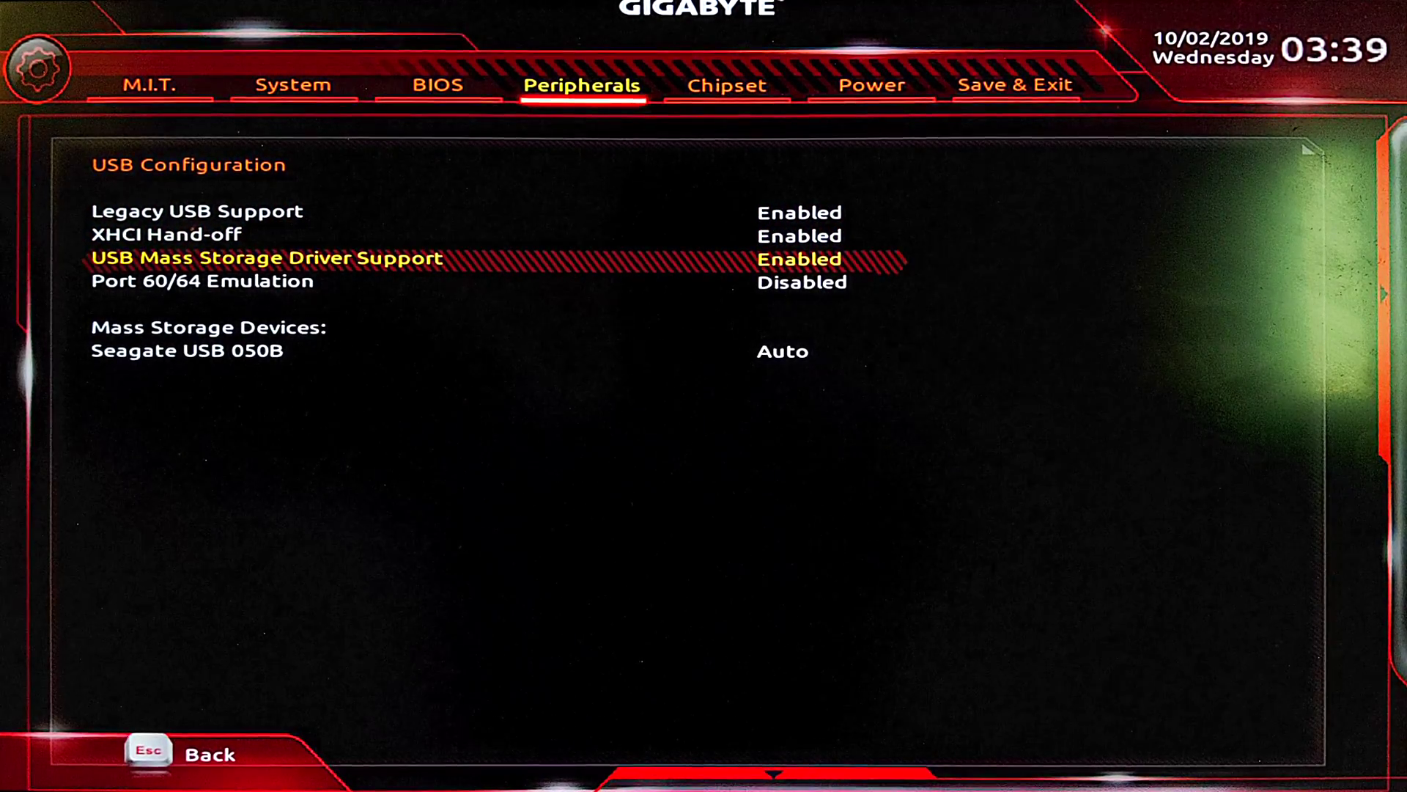
key(Down)
key(Return)
key(Down)
key(Return)
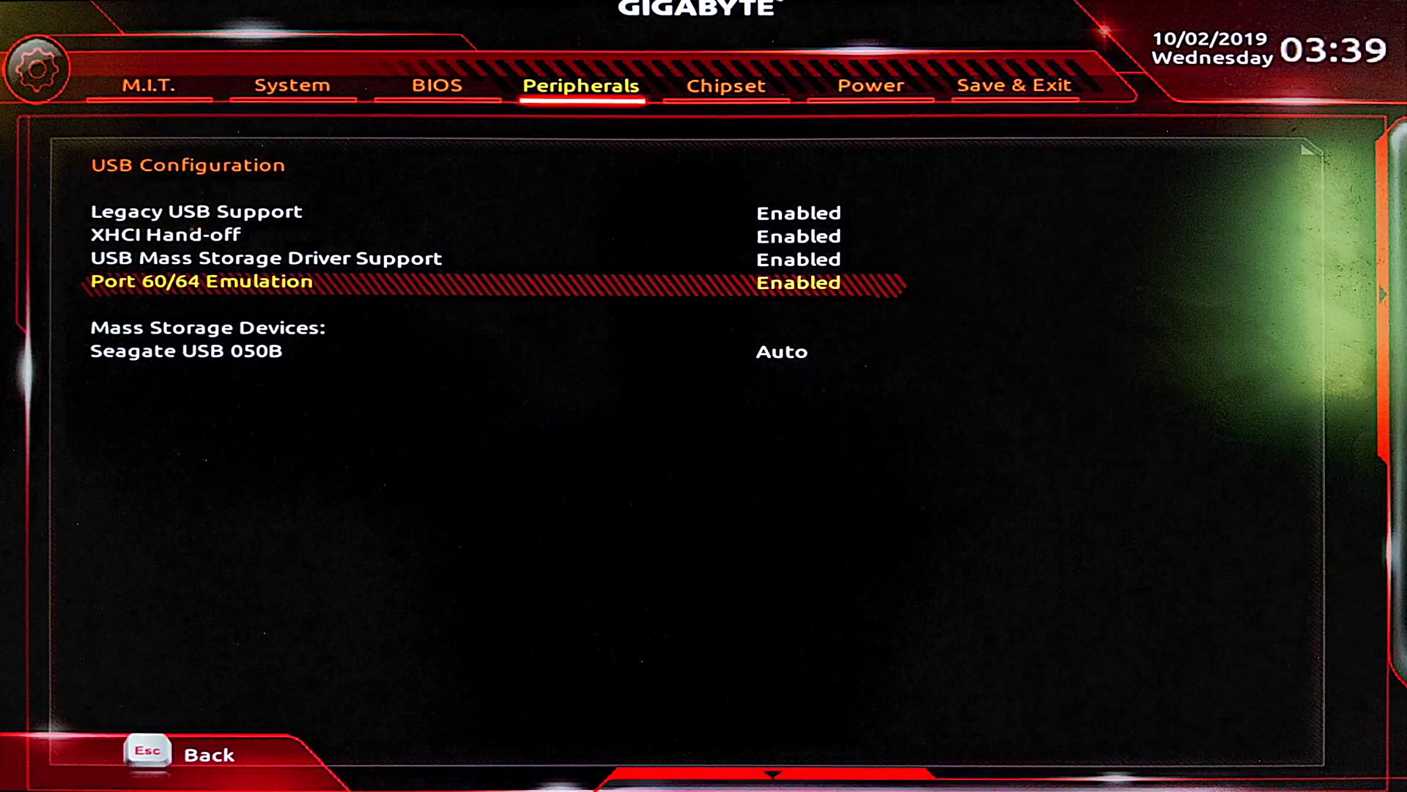
key(Down)
Step: Go back to Peripherals and enter SATA And RST Configuration
key(Down)
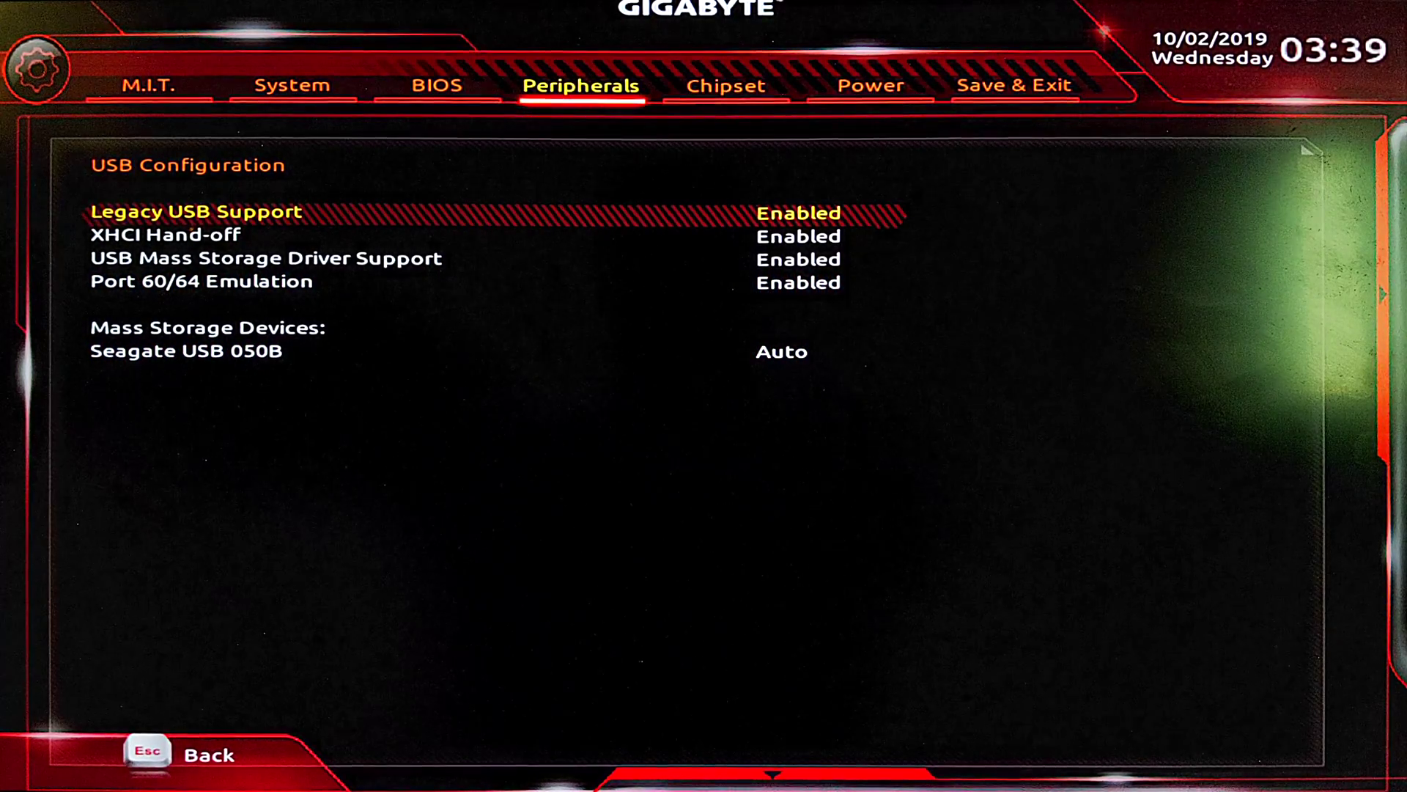
key(Escape)
key(Down)
key(Down)
key(Down)
key(Return)
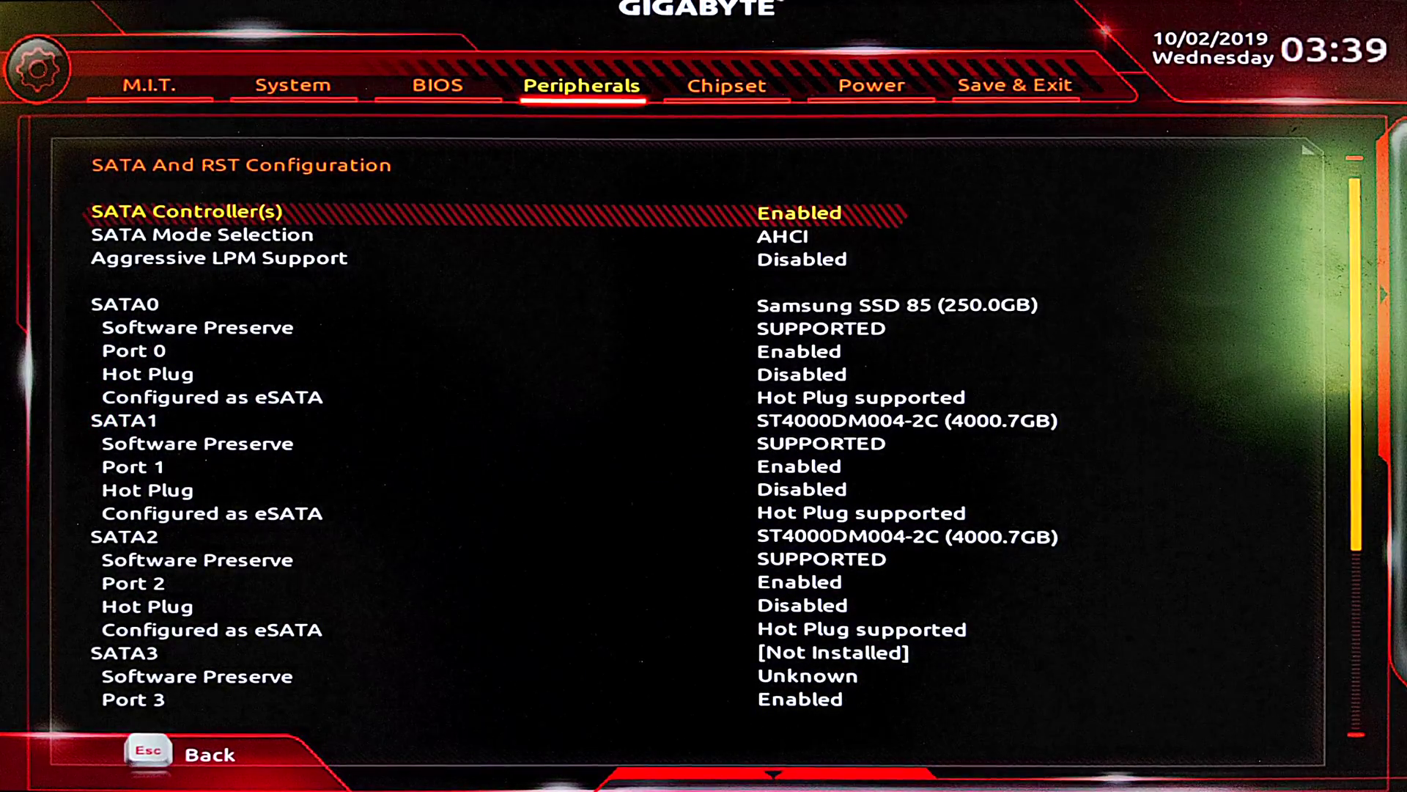
Step: Enable Aggressive LPM Support and keep SATA Mode Selection at AHCI
key(Down)
key(Down)
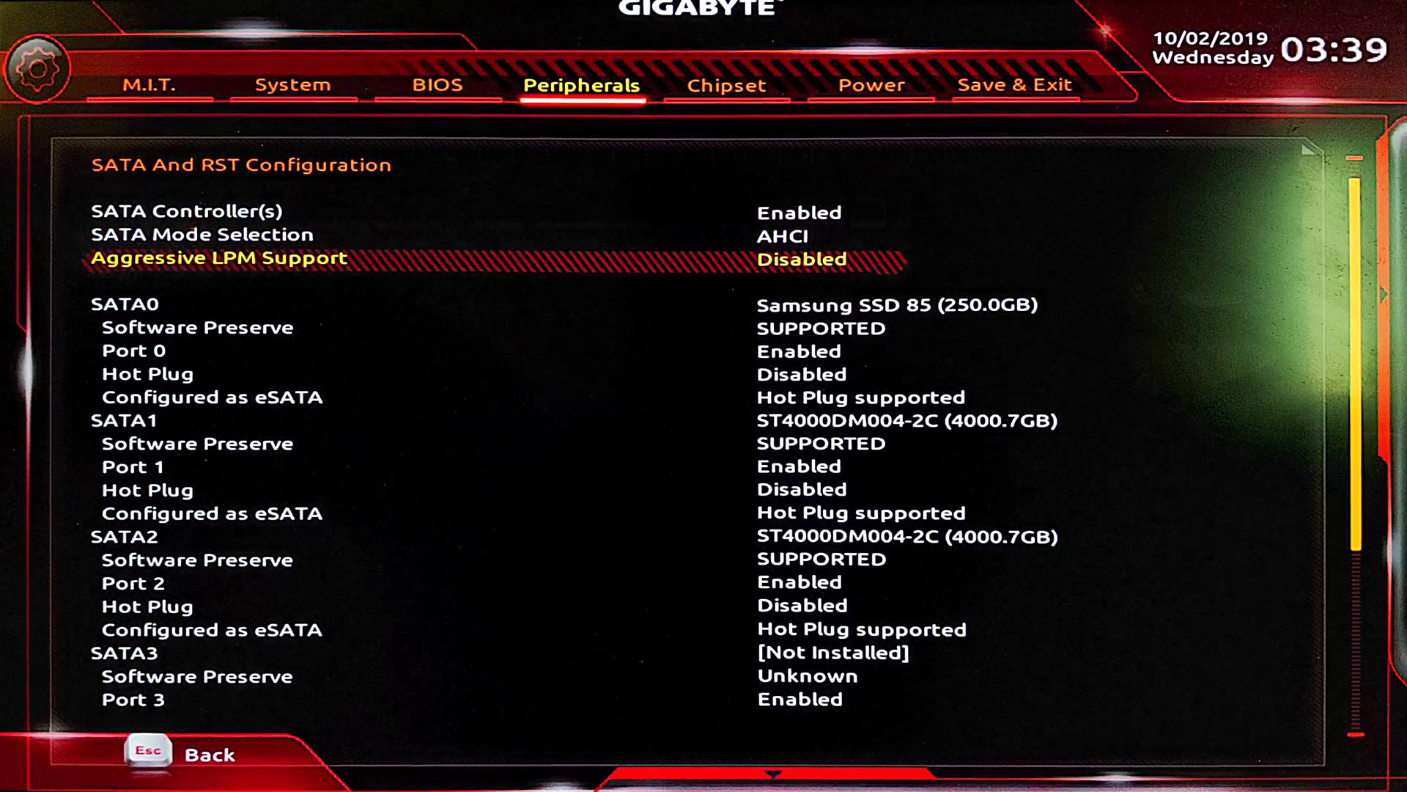
key(Return)
key(Down)
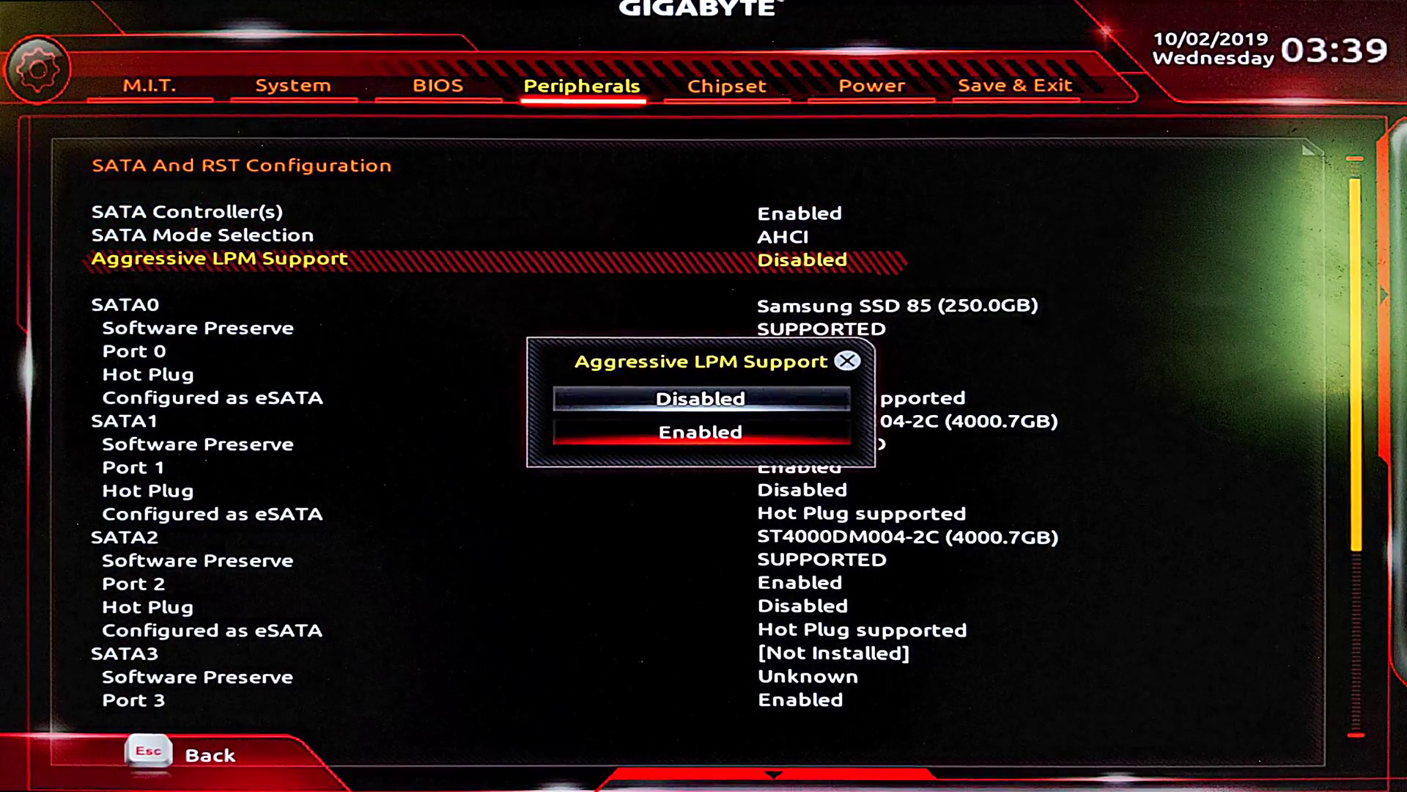
key(Return)
key(Up)
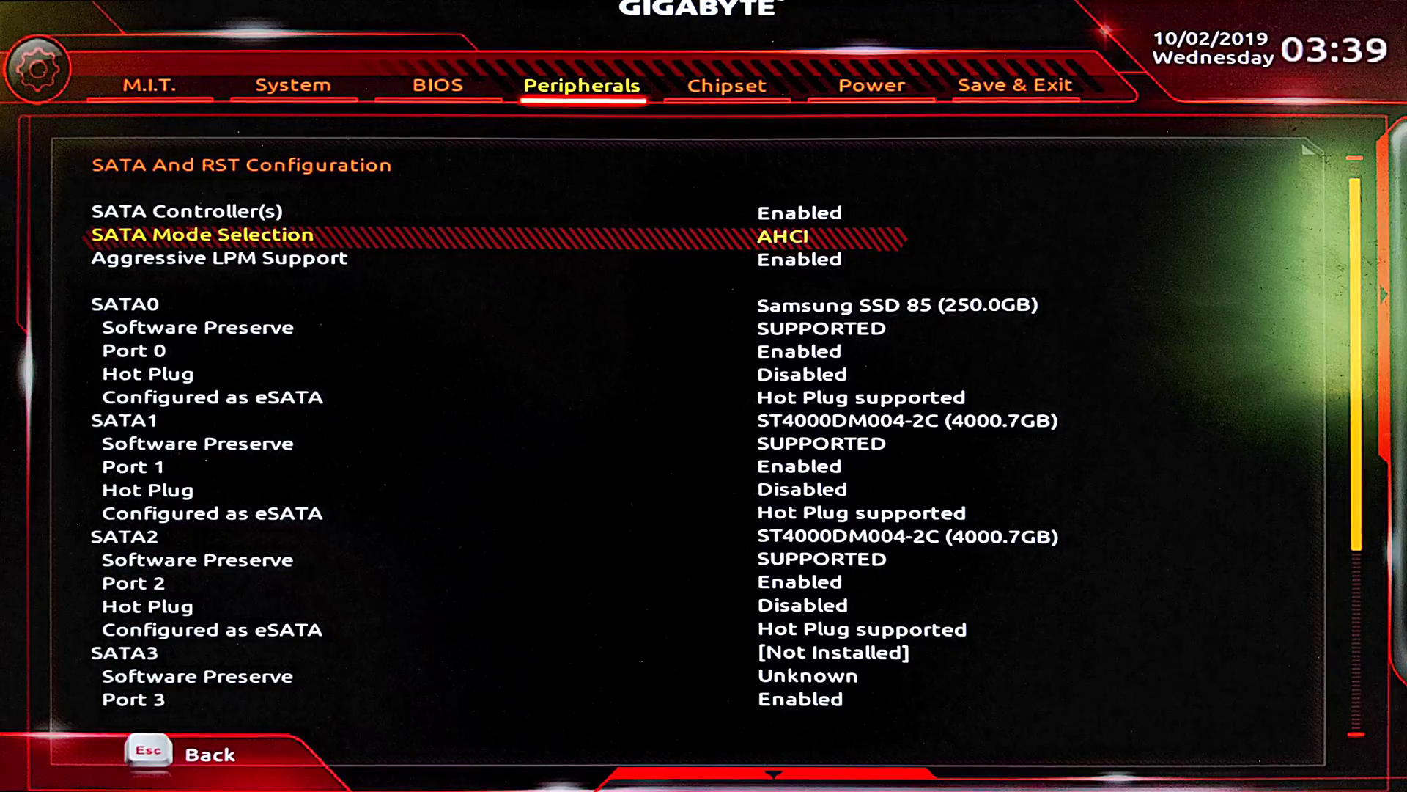
key(Return)
key(Return)
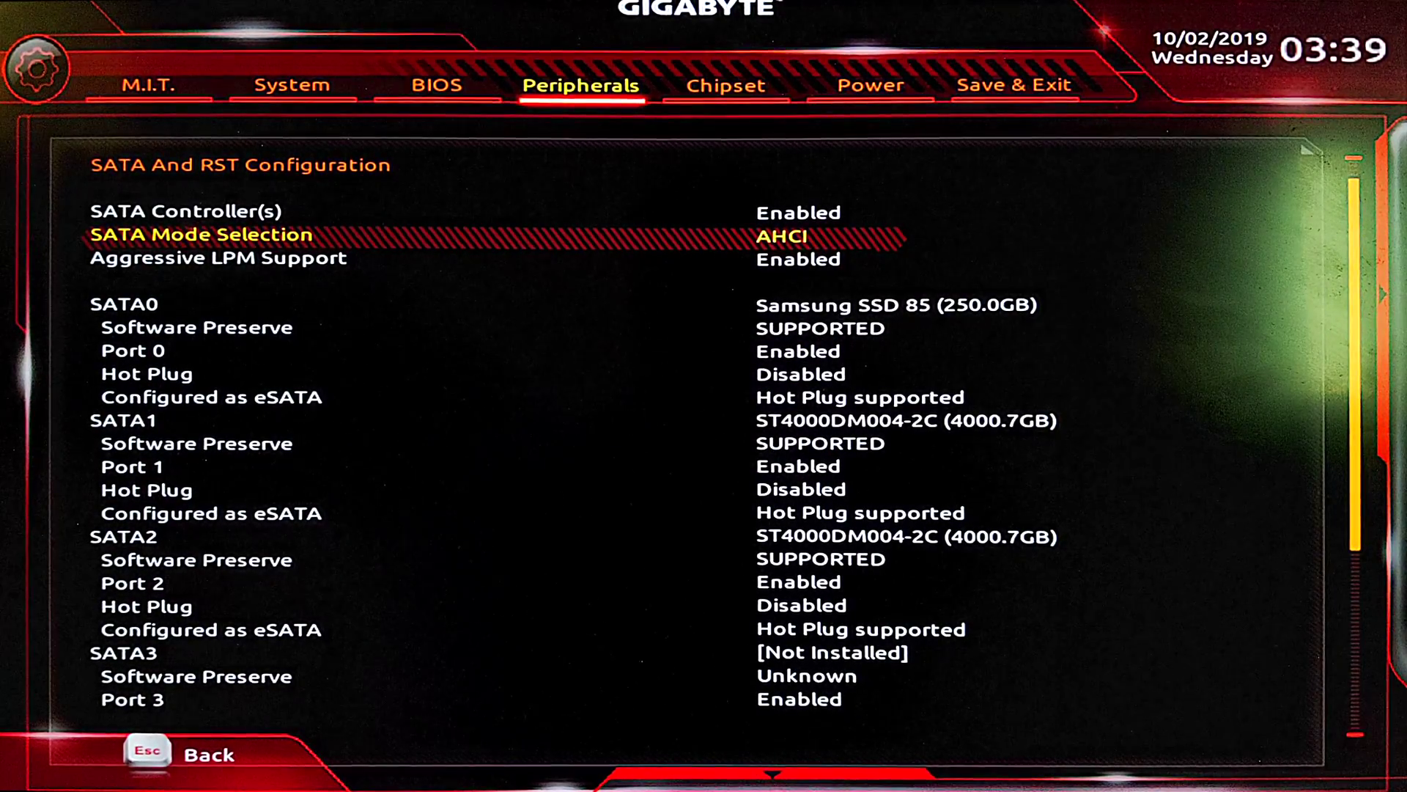
key(Return)
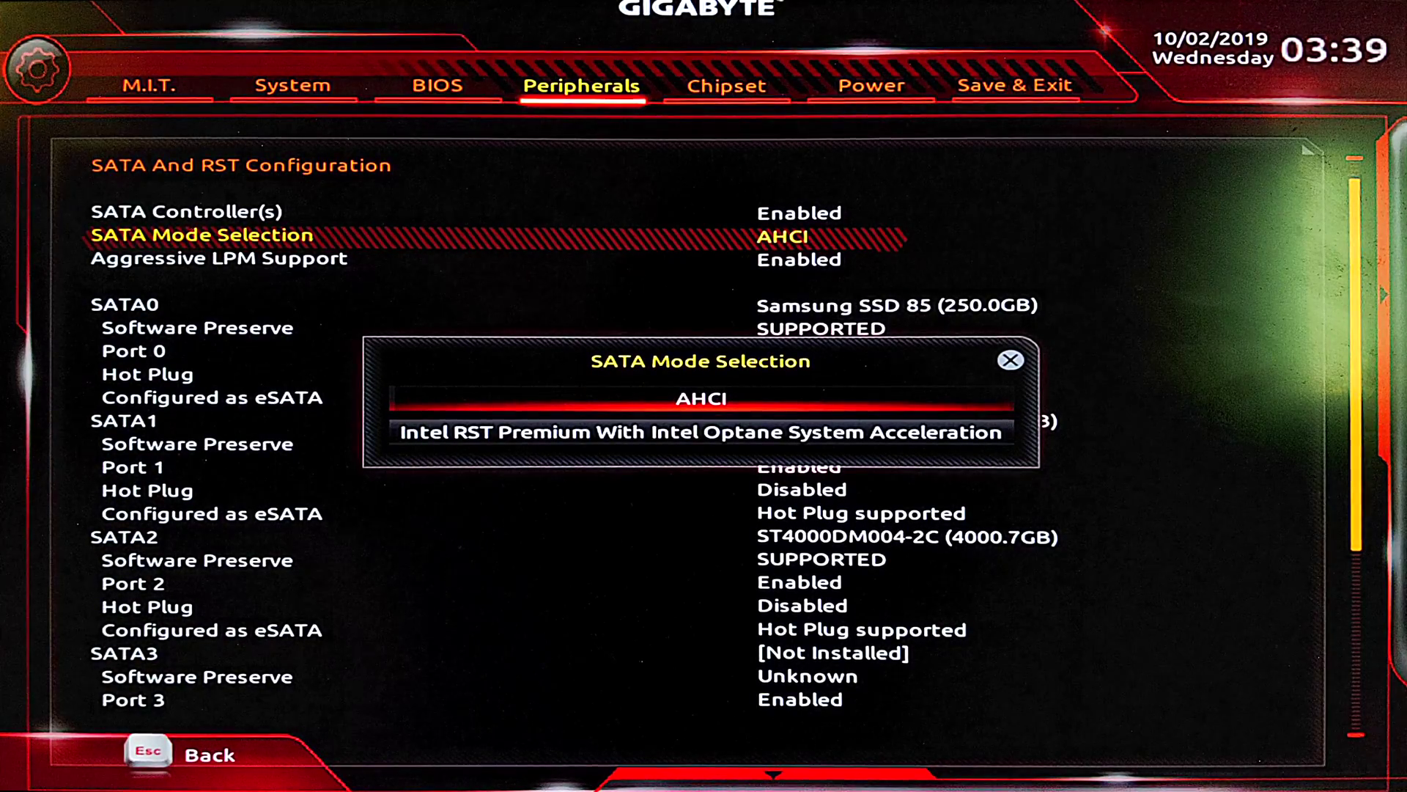
key(Return)
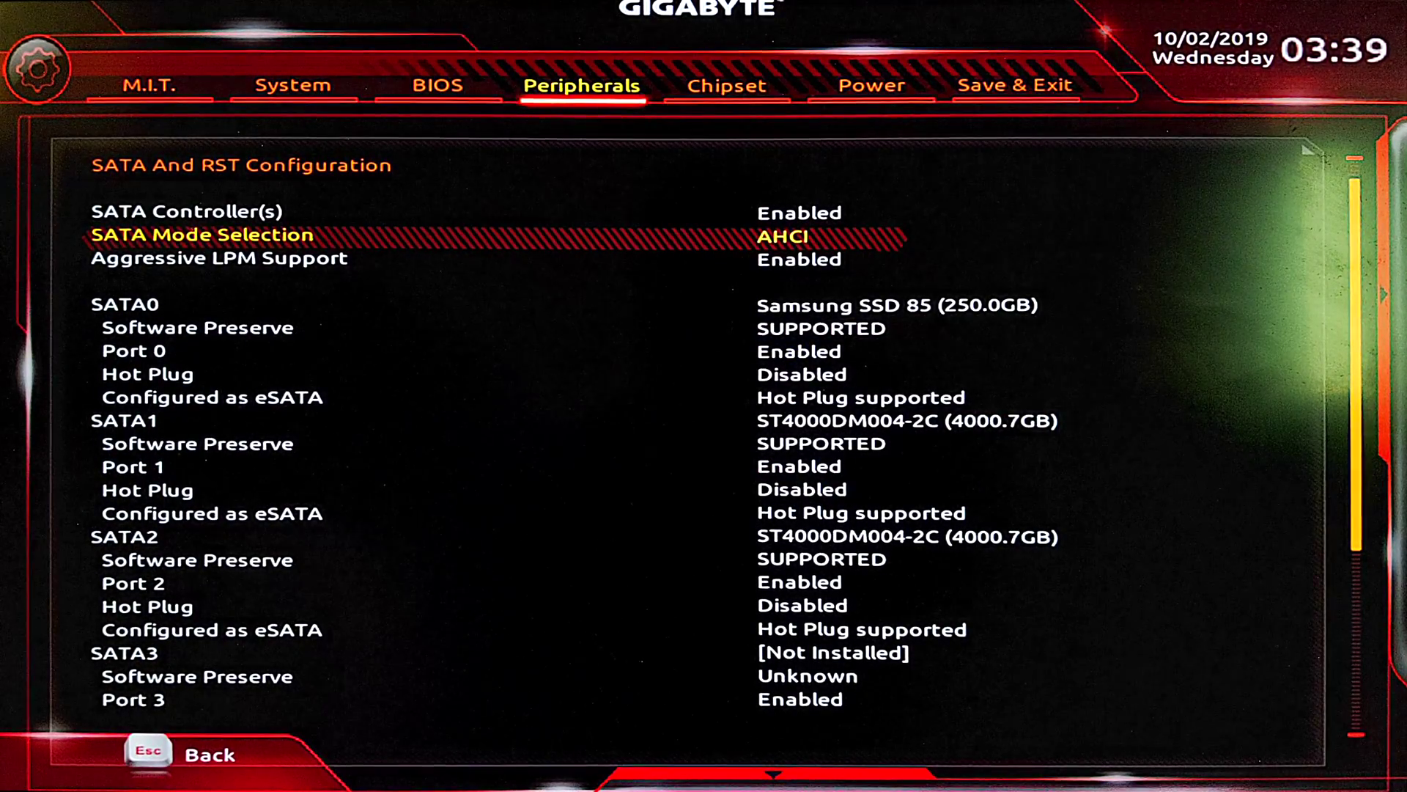
Step: Glance at Network Stack Configuration in Peripherals, then move to the BIOS boot page
key(Escape)
key(Up)
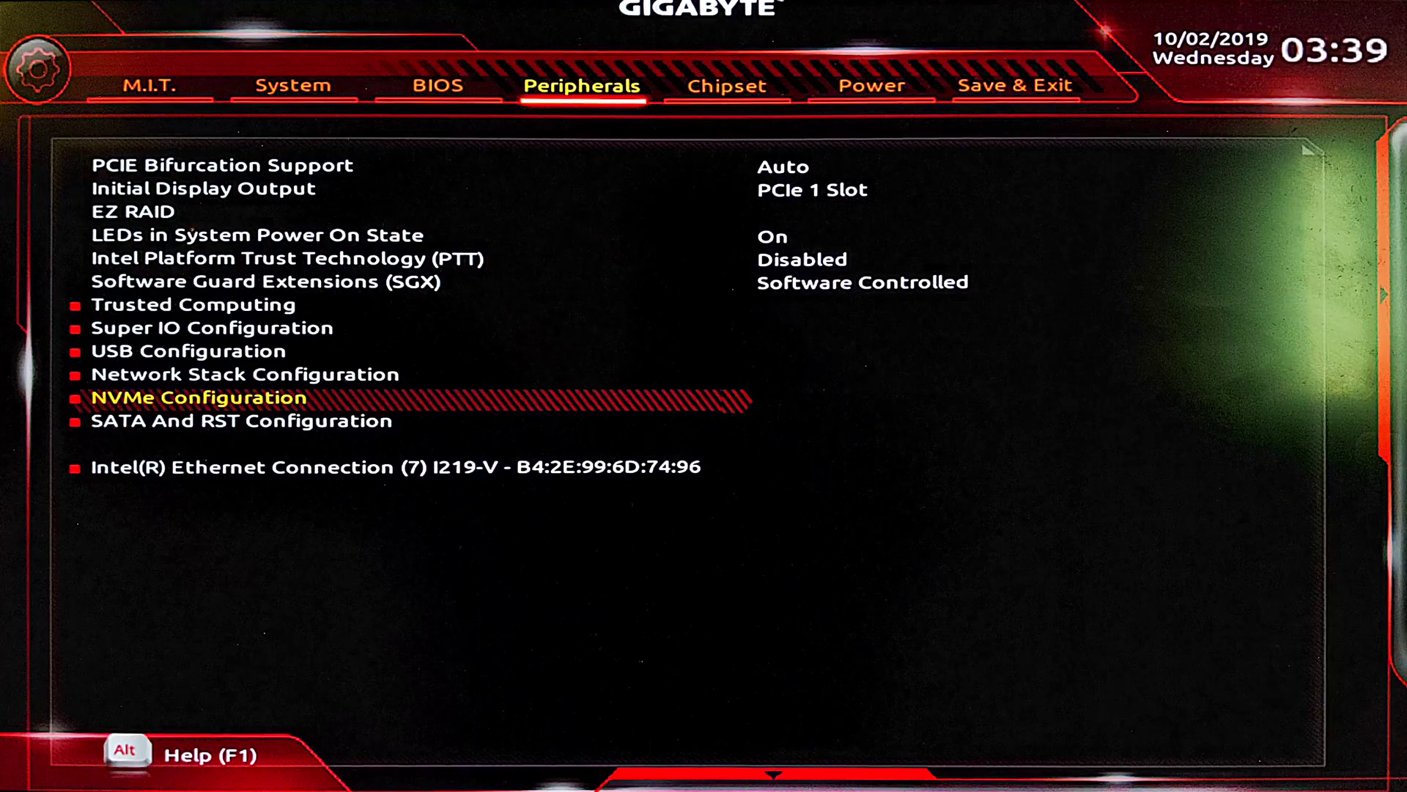
key(Up)
key(Return)
key(Escape)
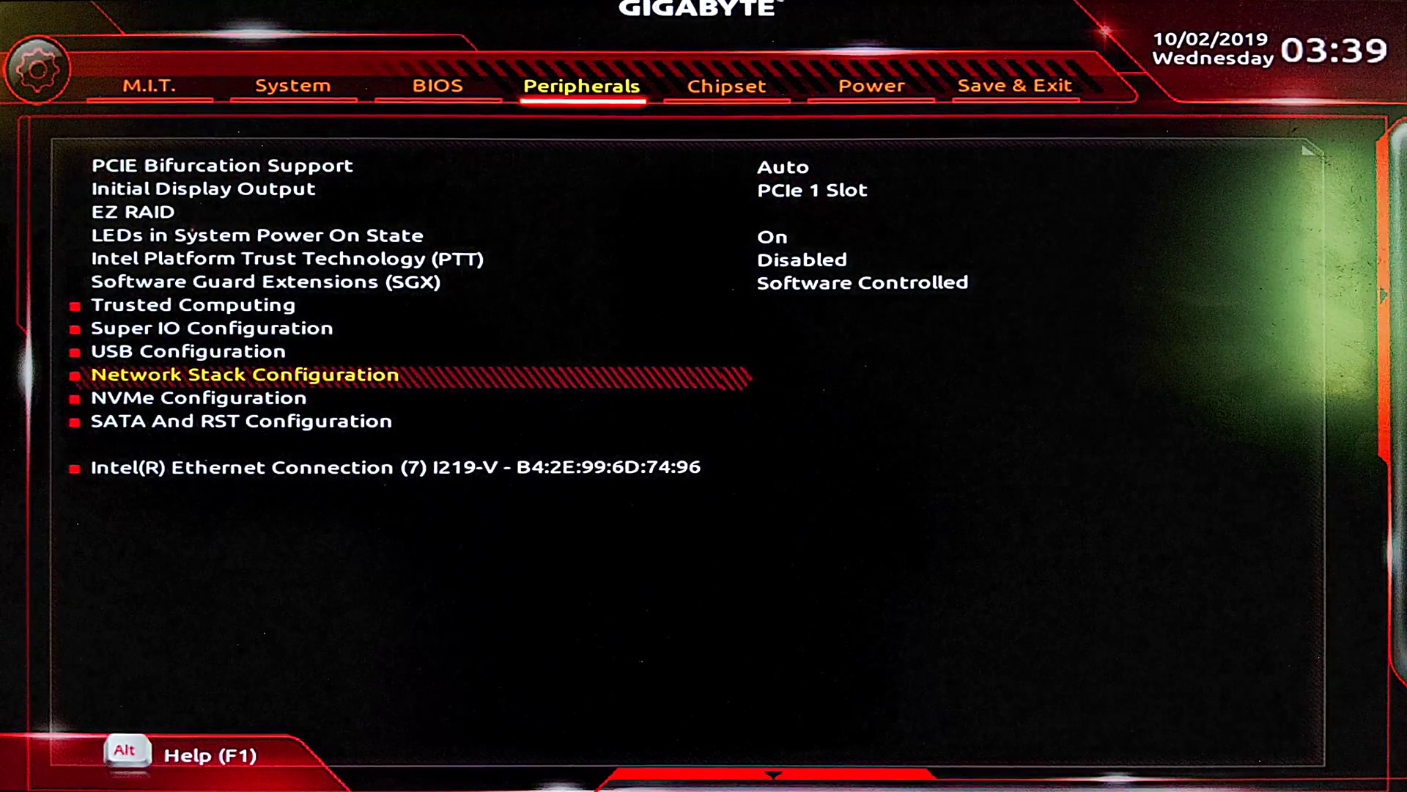
key(Up)
key(Down)
key(Left)
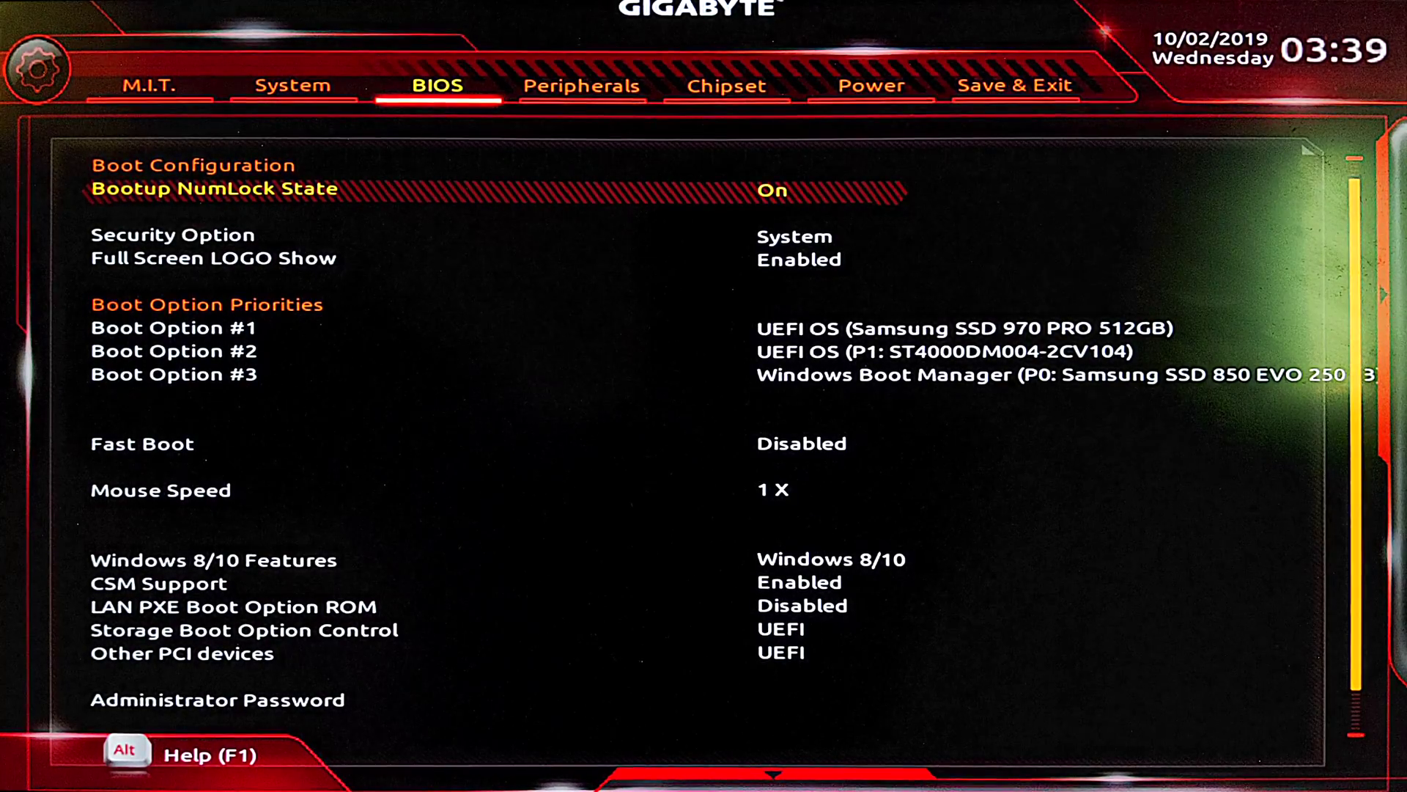
Step: Leave Boot Option #1 unchanged and set Boot Option #2 to Disabled
key(Down)
key(Down)
key(Down)
key(Down)
key(Up)
key(Return)
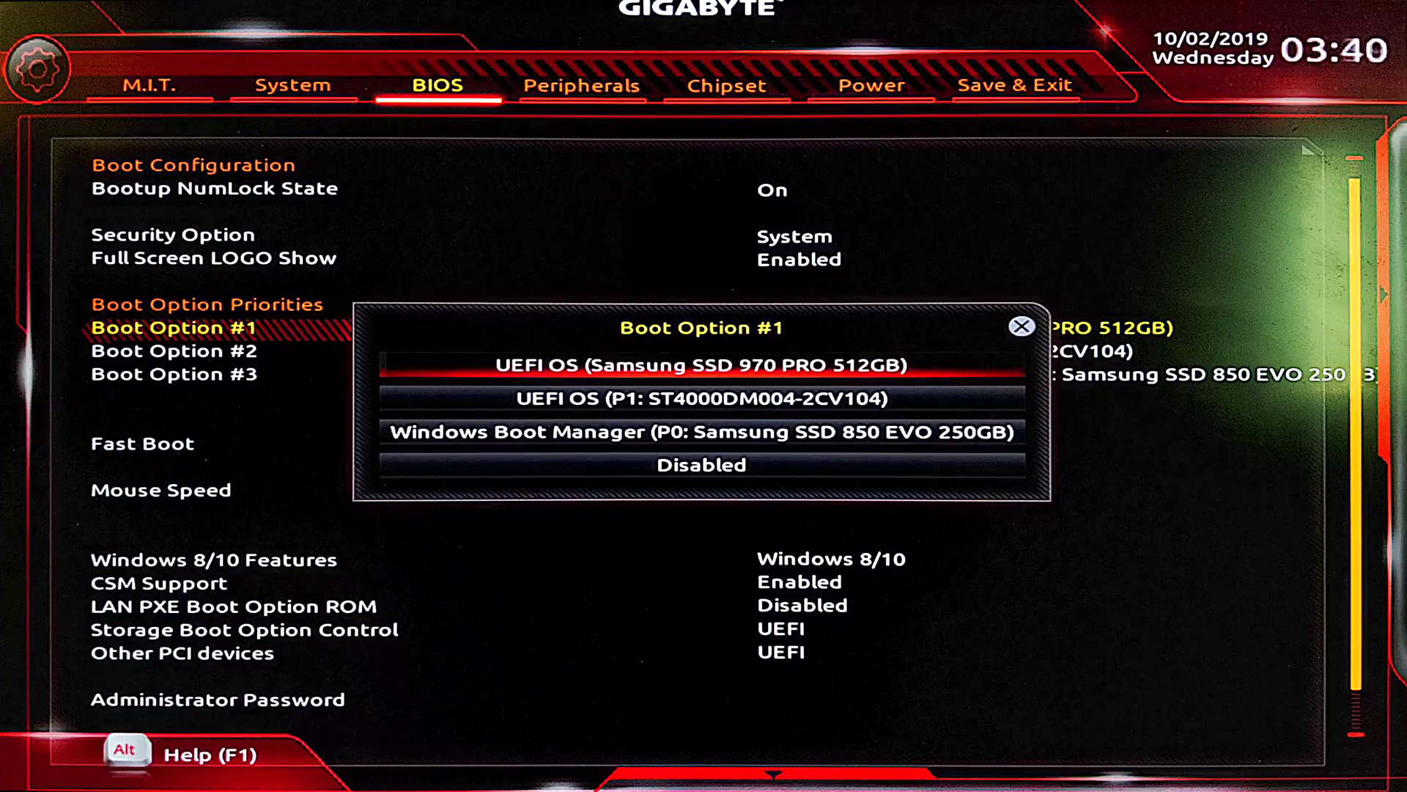
key(Escape)
key(Down)
key(Return)
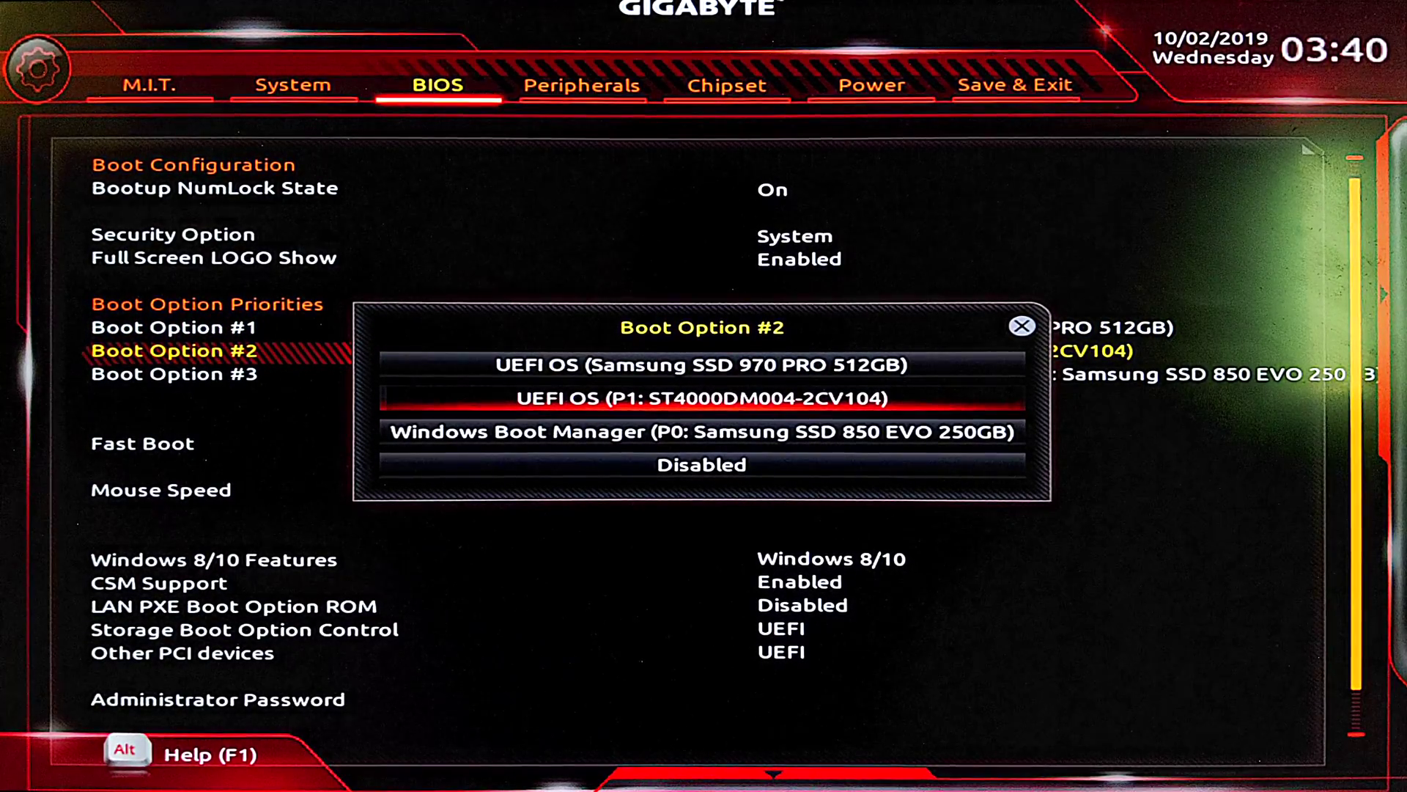
key(Down)
key(Down)
key(Return)
key(Return)
key(Down)
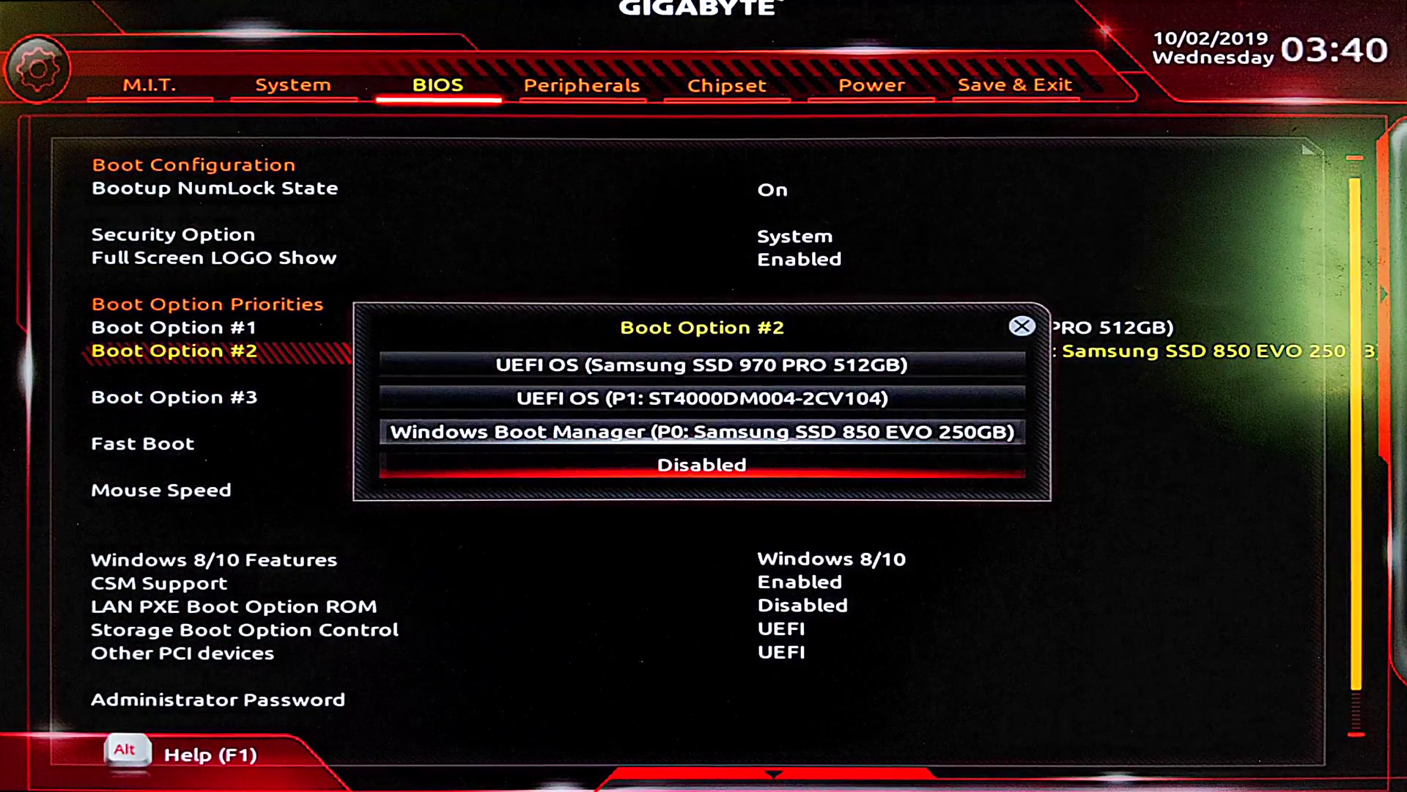
key(Return)
Step: Recheck the boot option slots, leaving Boot Option #2 Disabled
key(Down)
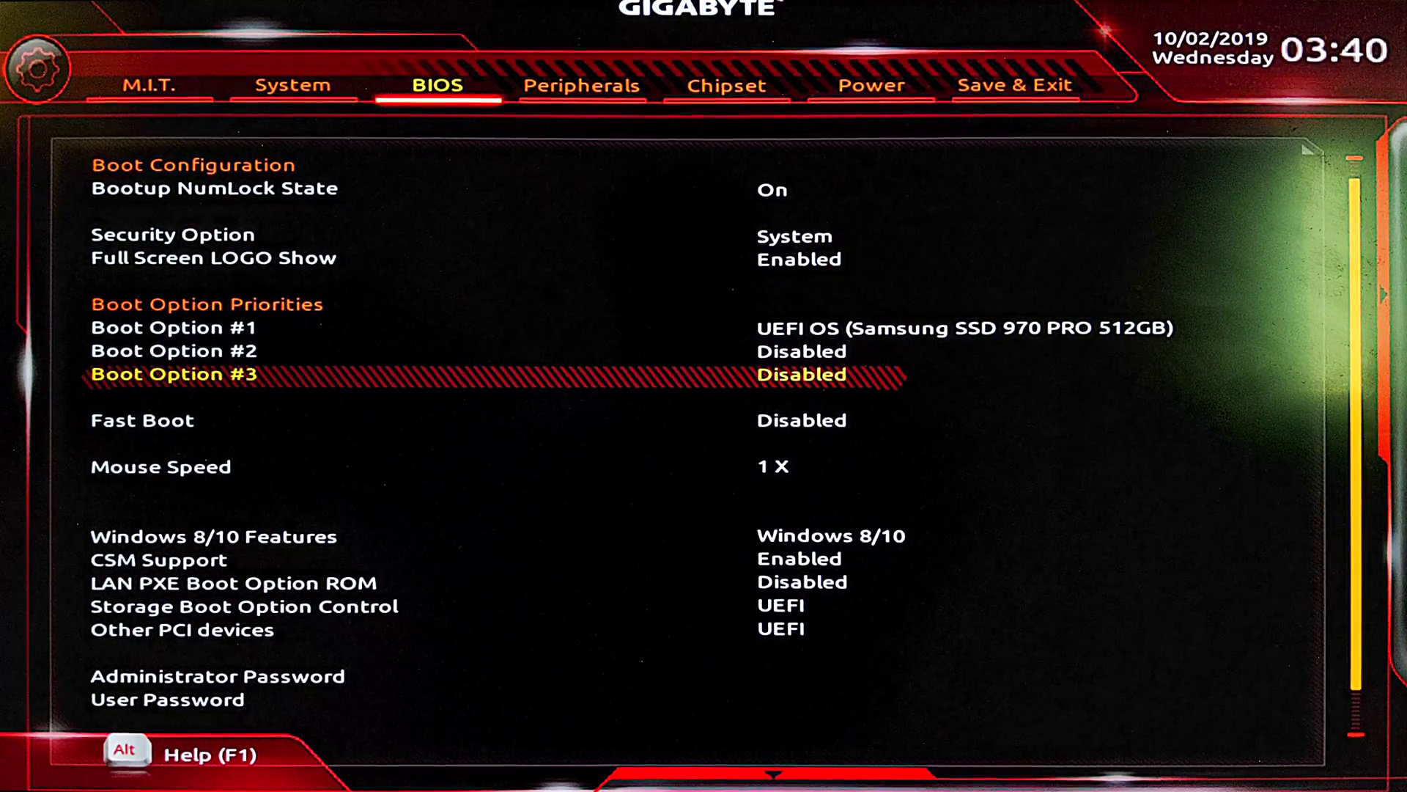
key(Up)
key(Return)
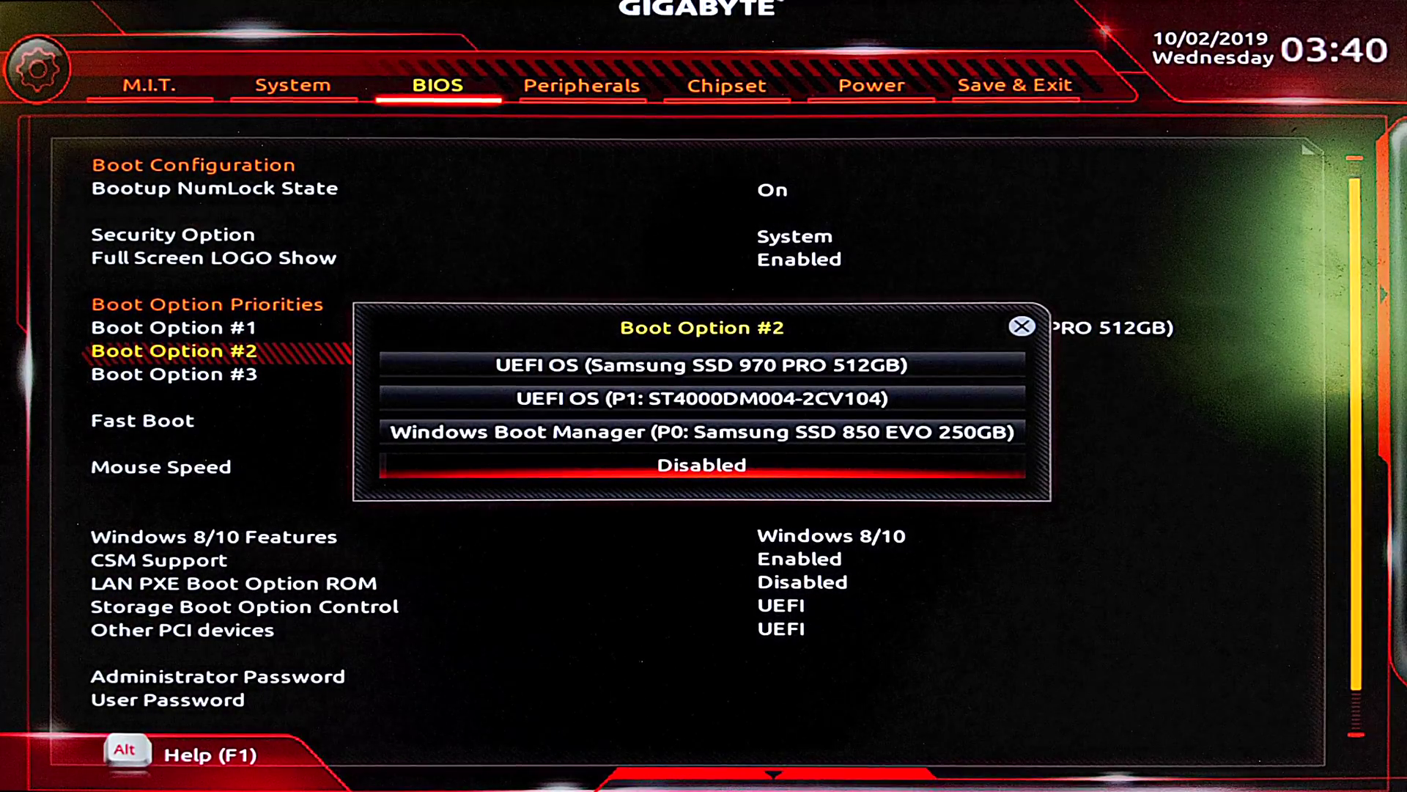
key(Up)
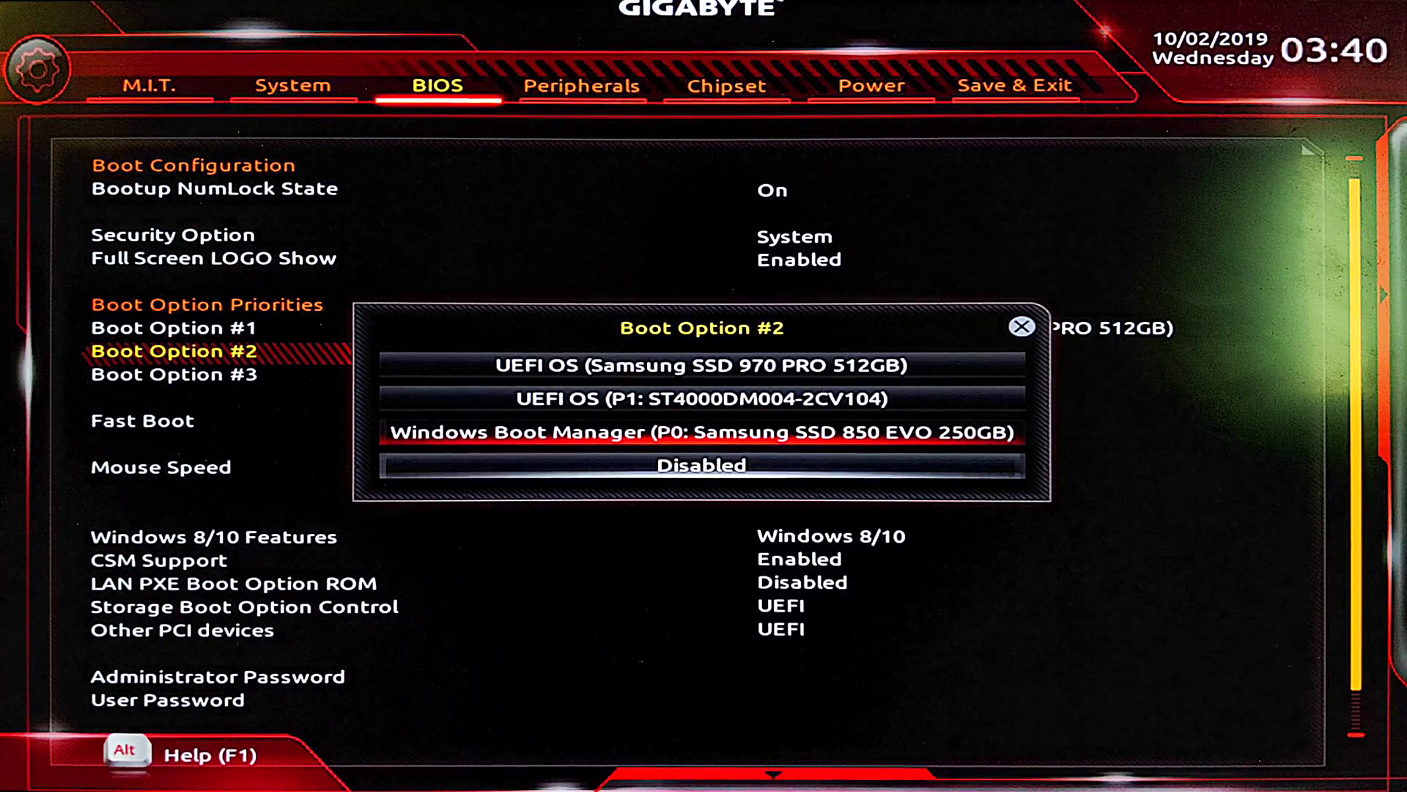
key(Escape)
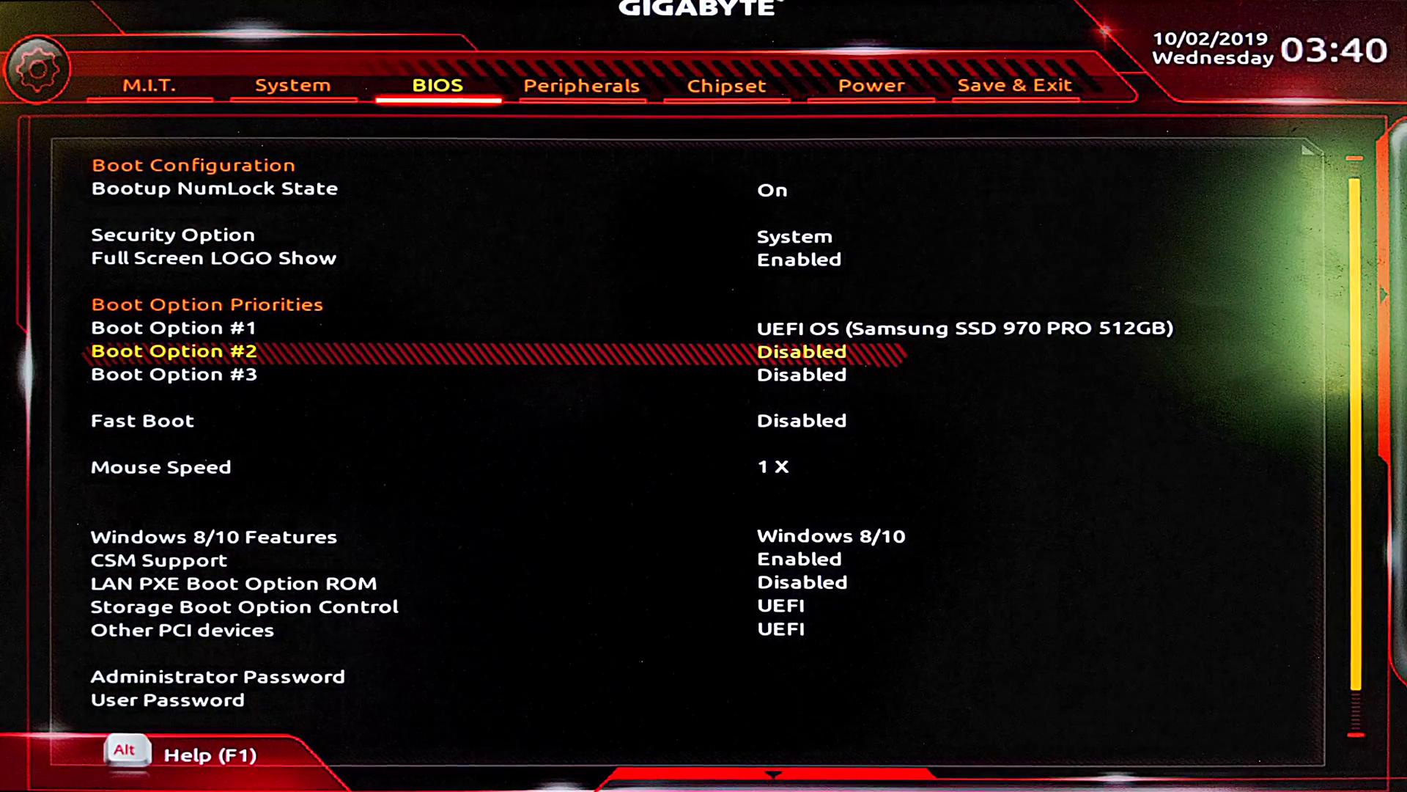
key(Up)
key(Down)
key(Down)
key(Down)
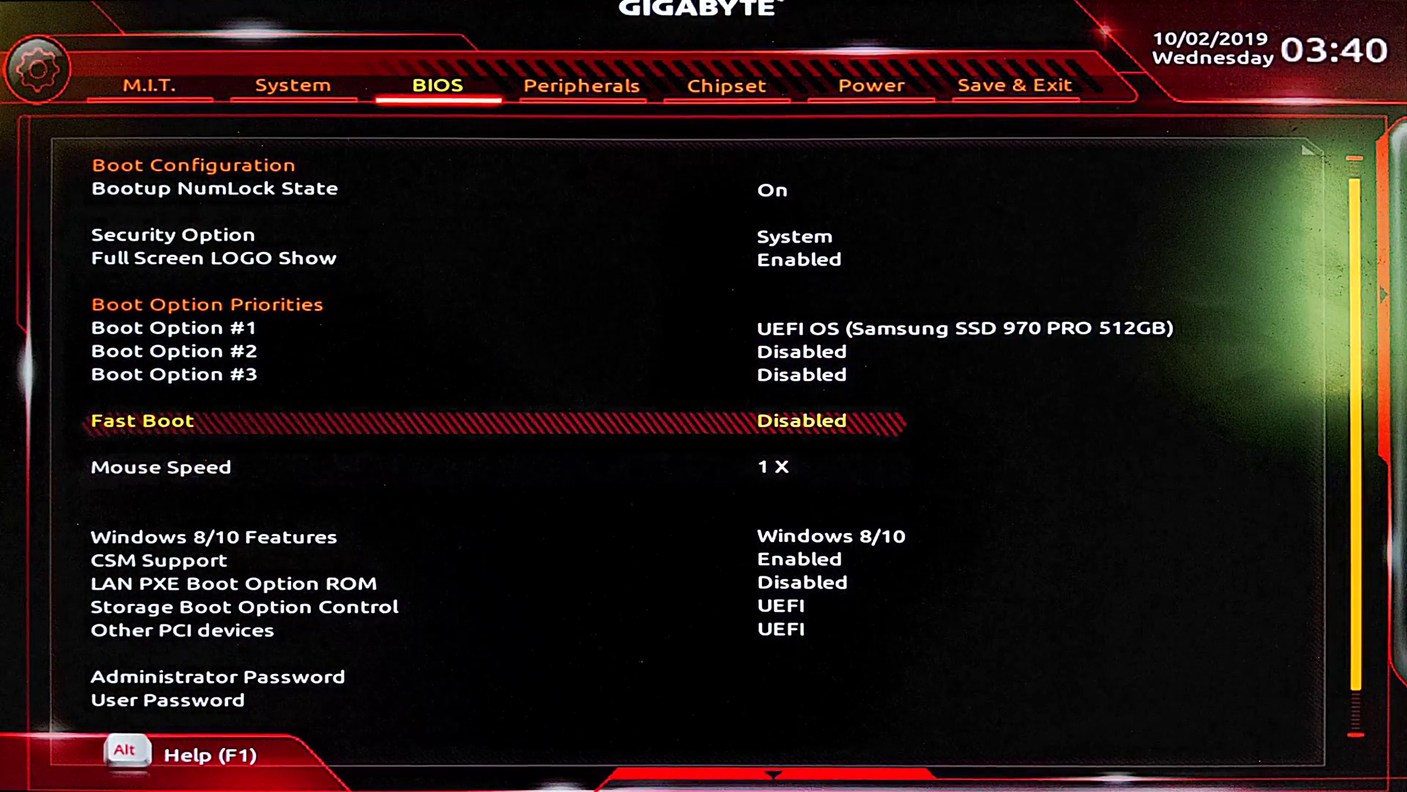
key(Up)
key(Up)
key(Up)
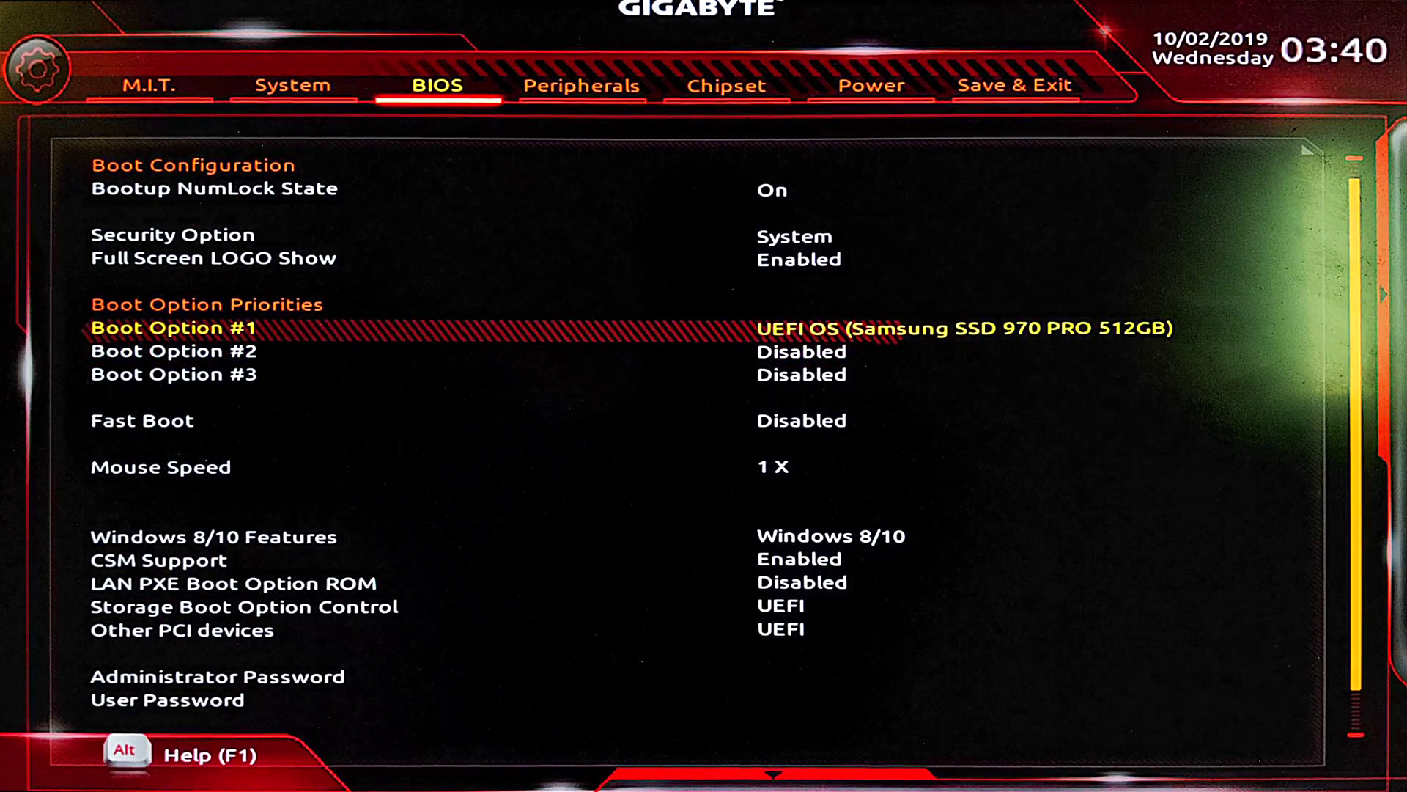
key(Down)
key(Down)
key(Down)
key(Down)
key(Down)
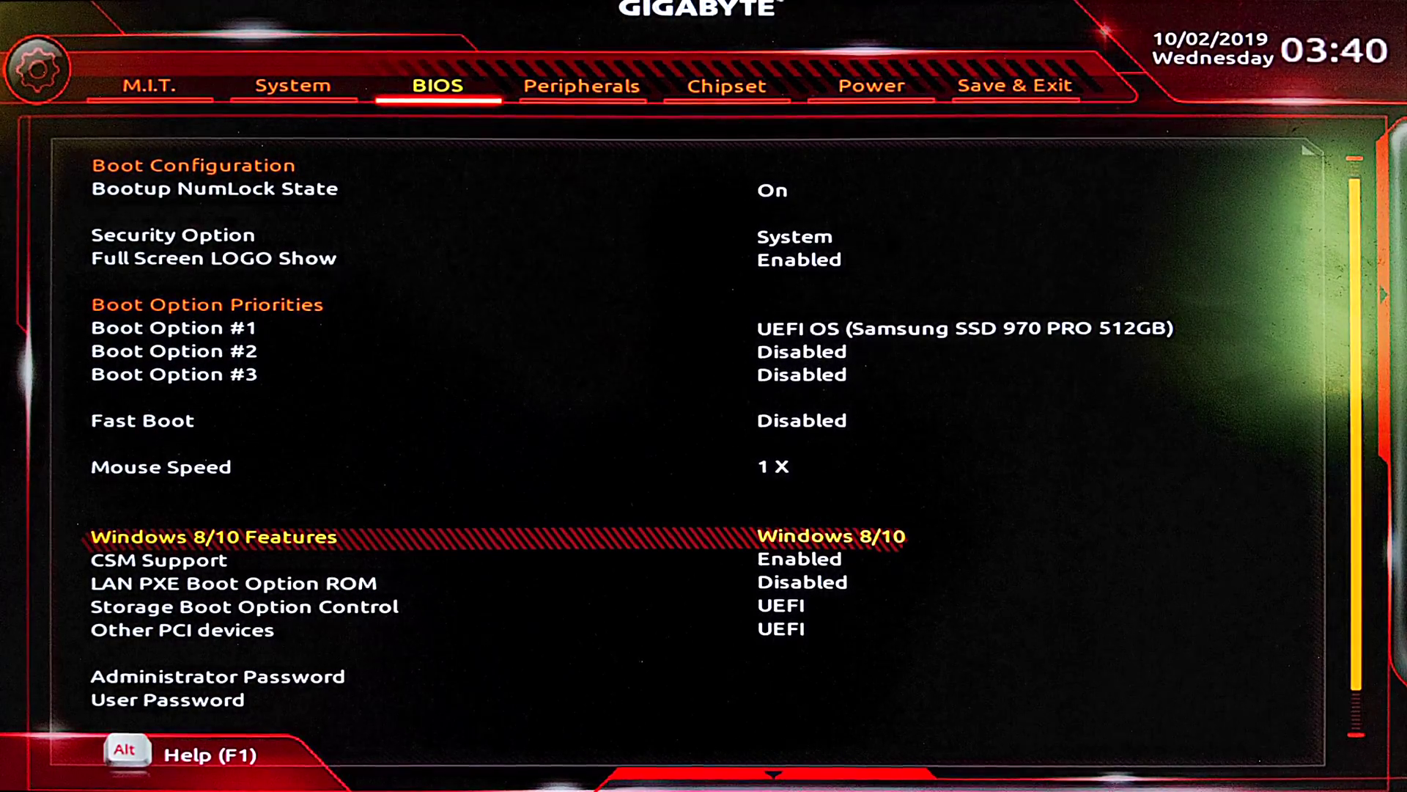
Step: Set Windows 8/10 Features to Other OS and CSM Support to Disabled
key(Return)
key(Up)
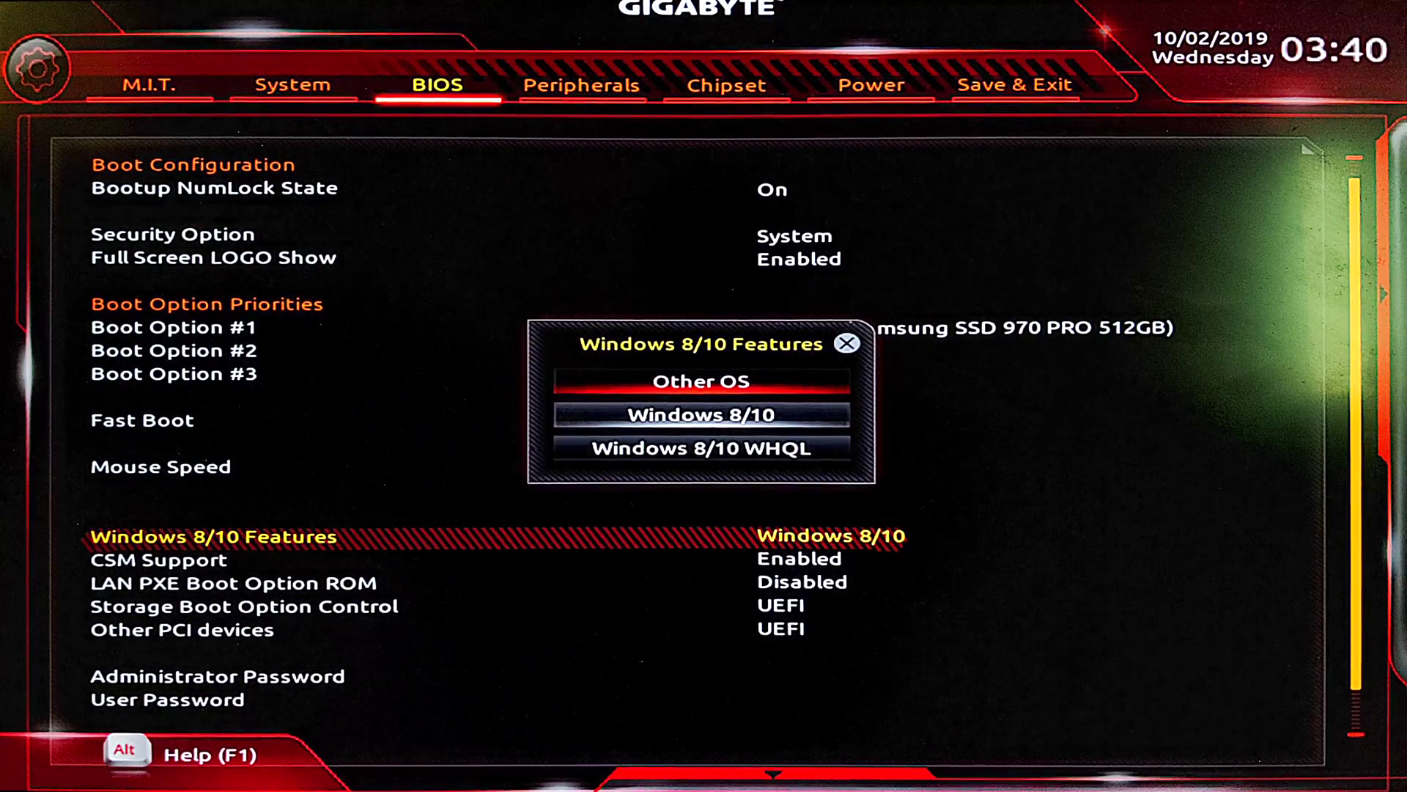
key(Return)
key(Down)
key(Return)
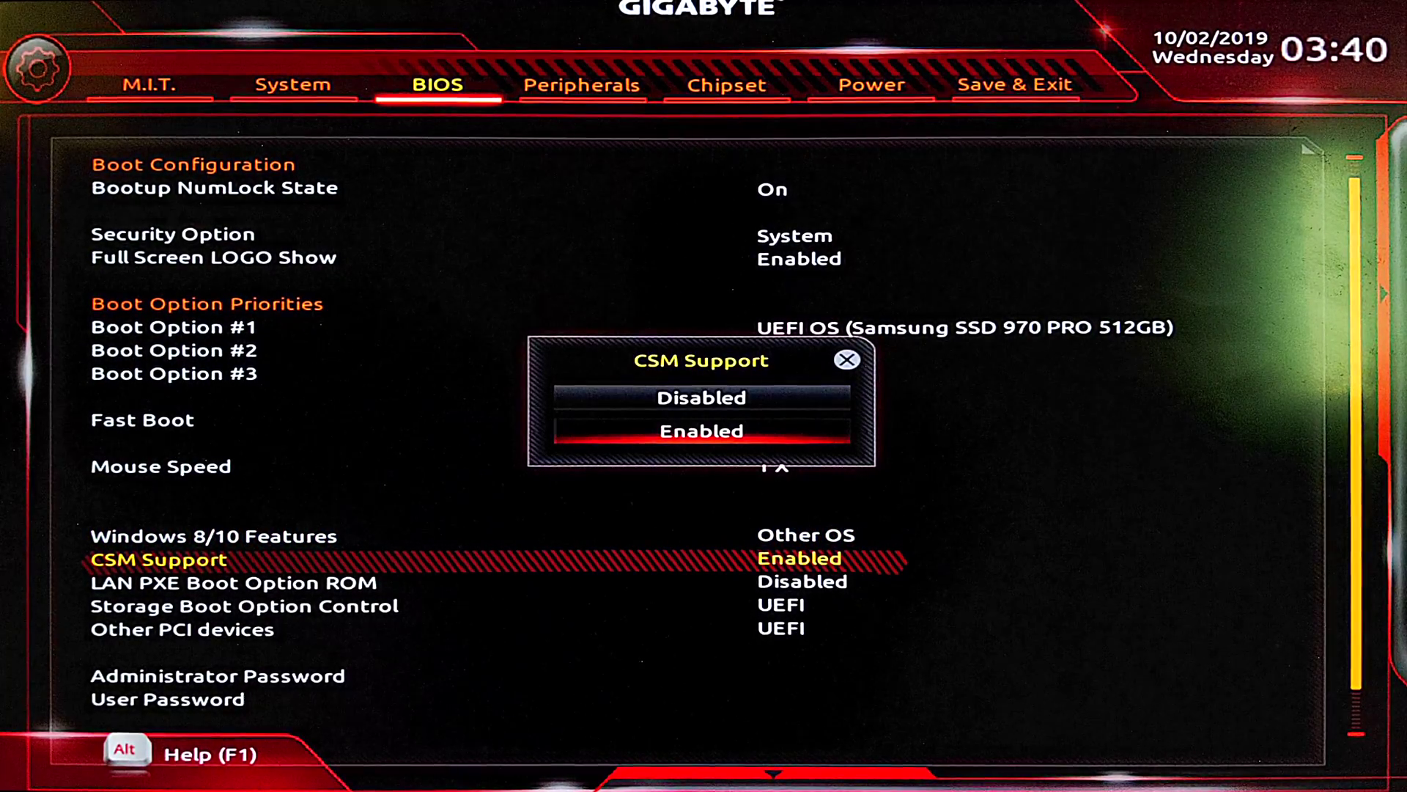
key(Up)
key(Return)
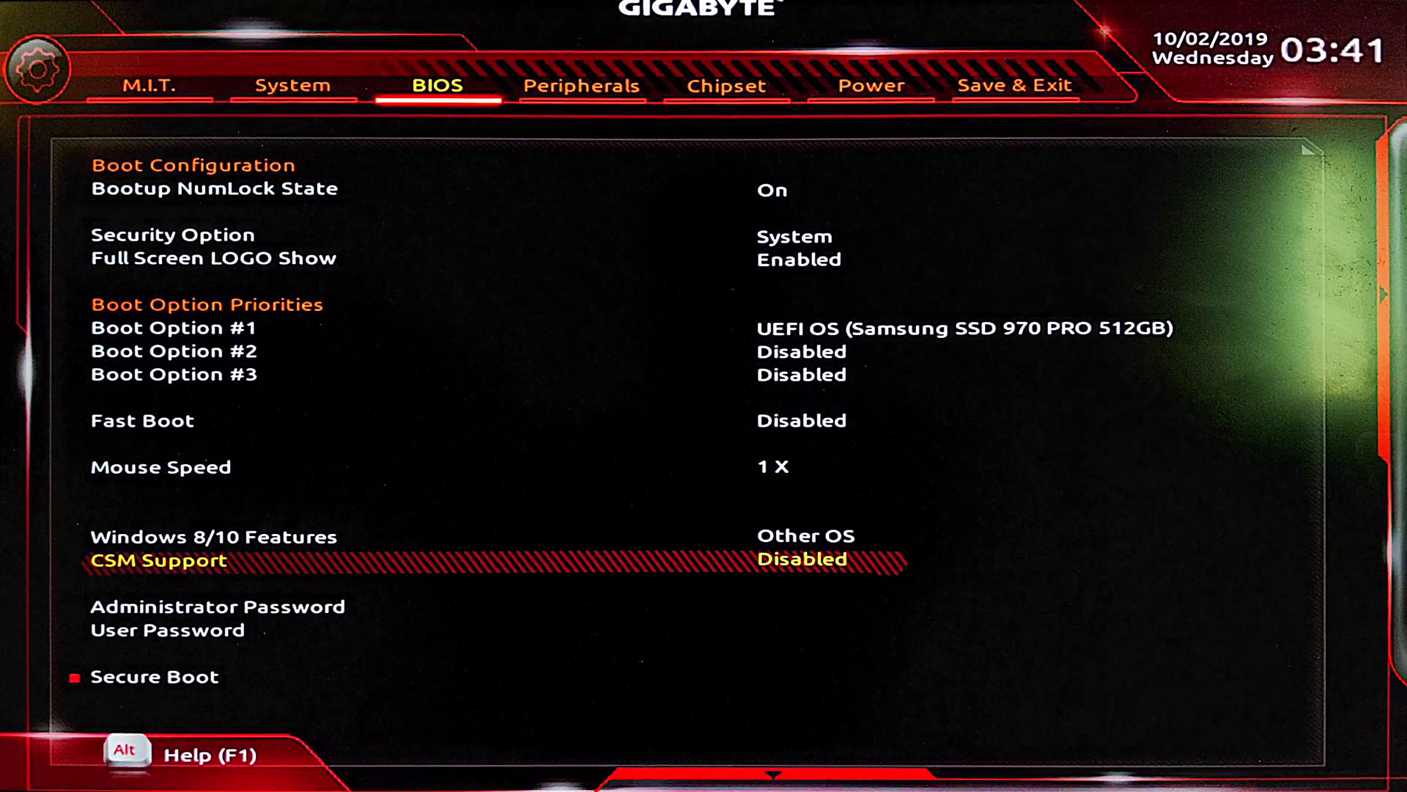
key(Return)
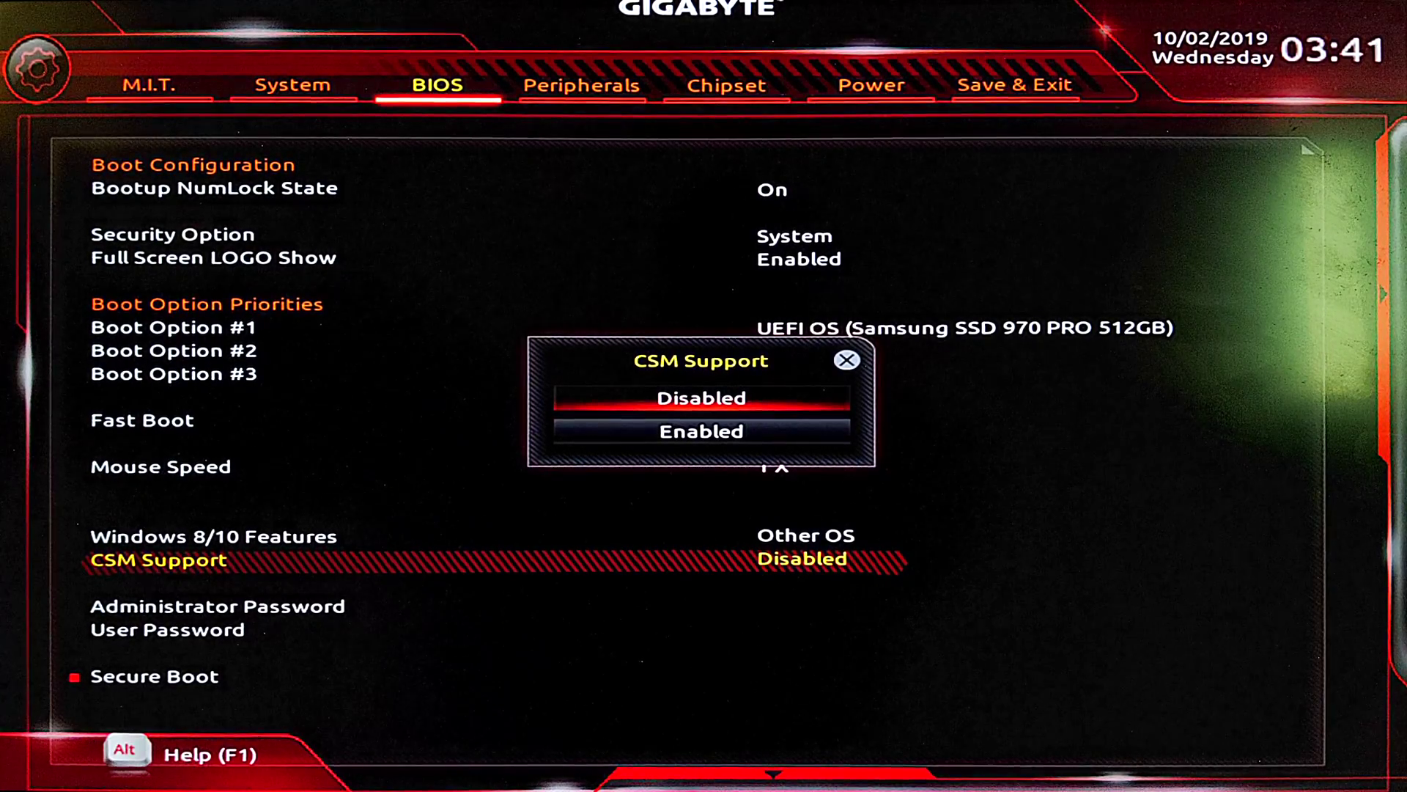
key(Return)
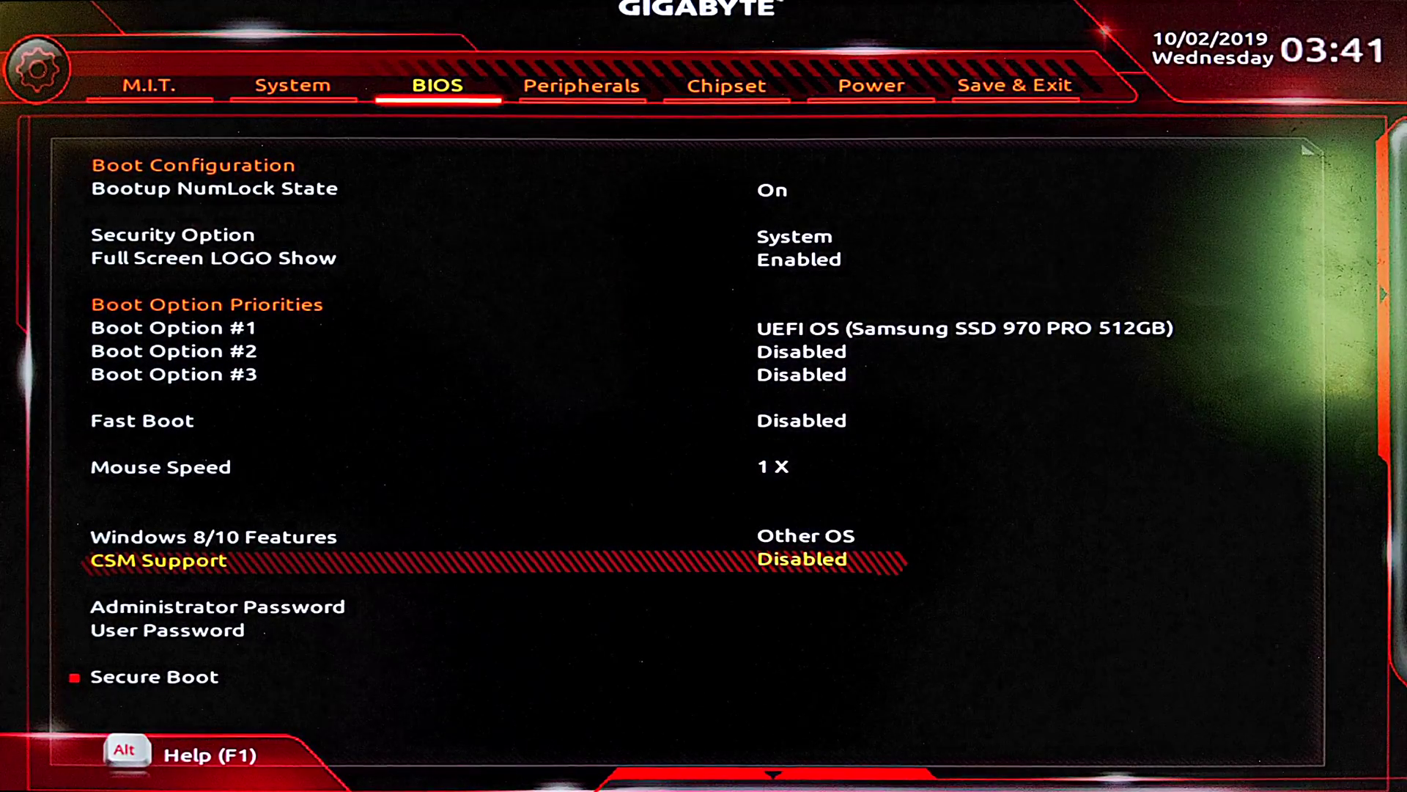
Step: Restore the factory default Secure Boot keys
key(Down)
key(Down)
key(Return)
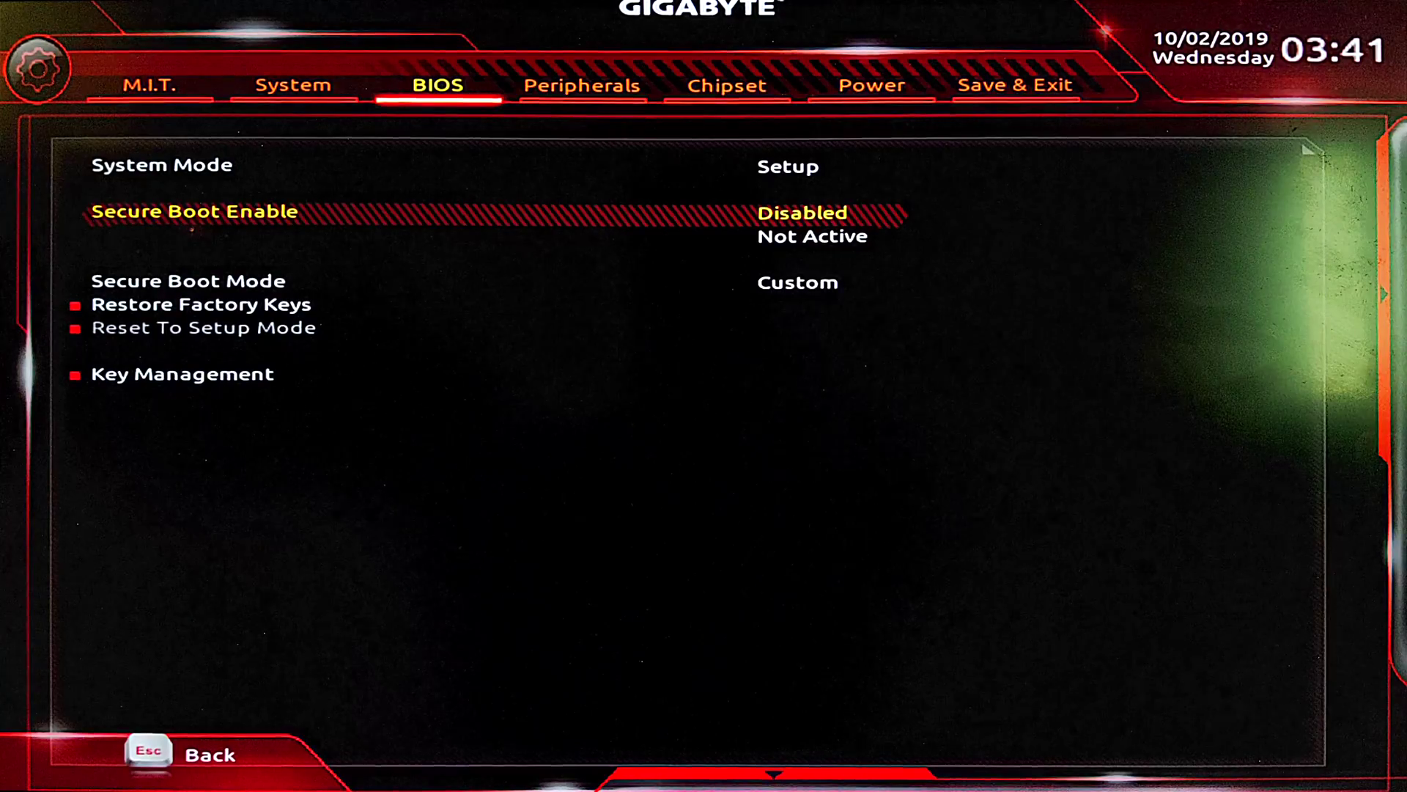
key(Down)
key(Down)
key(Down)
key(Down)
key(Down)
key(Down)
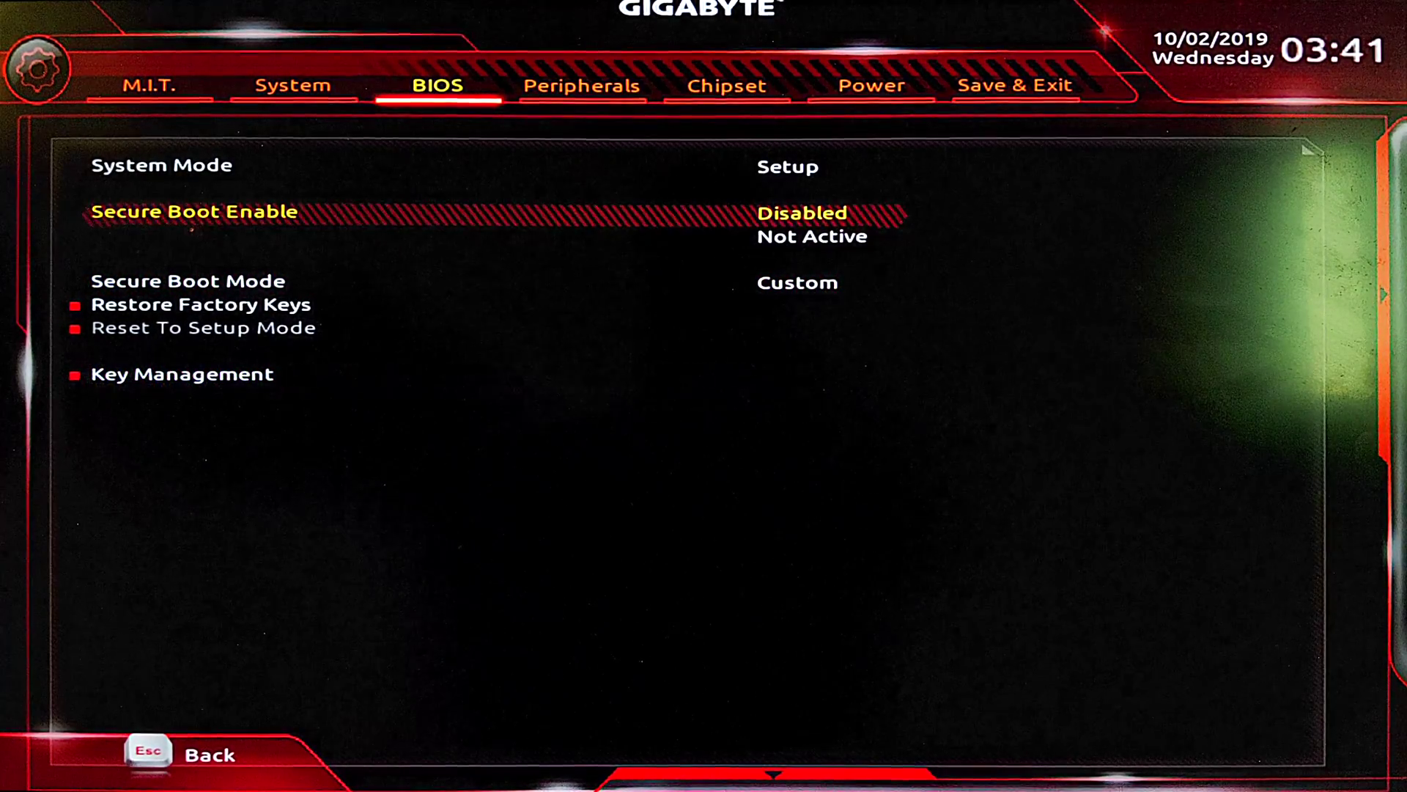
key(Return)
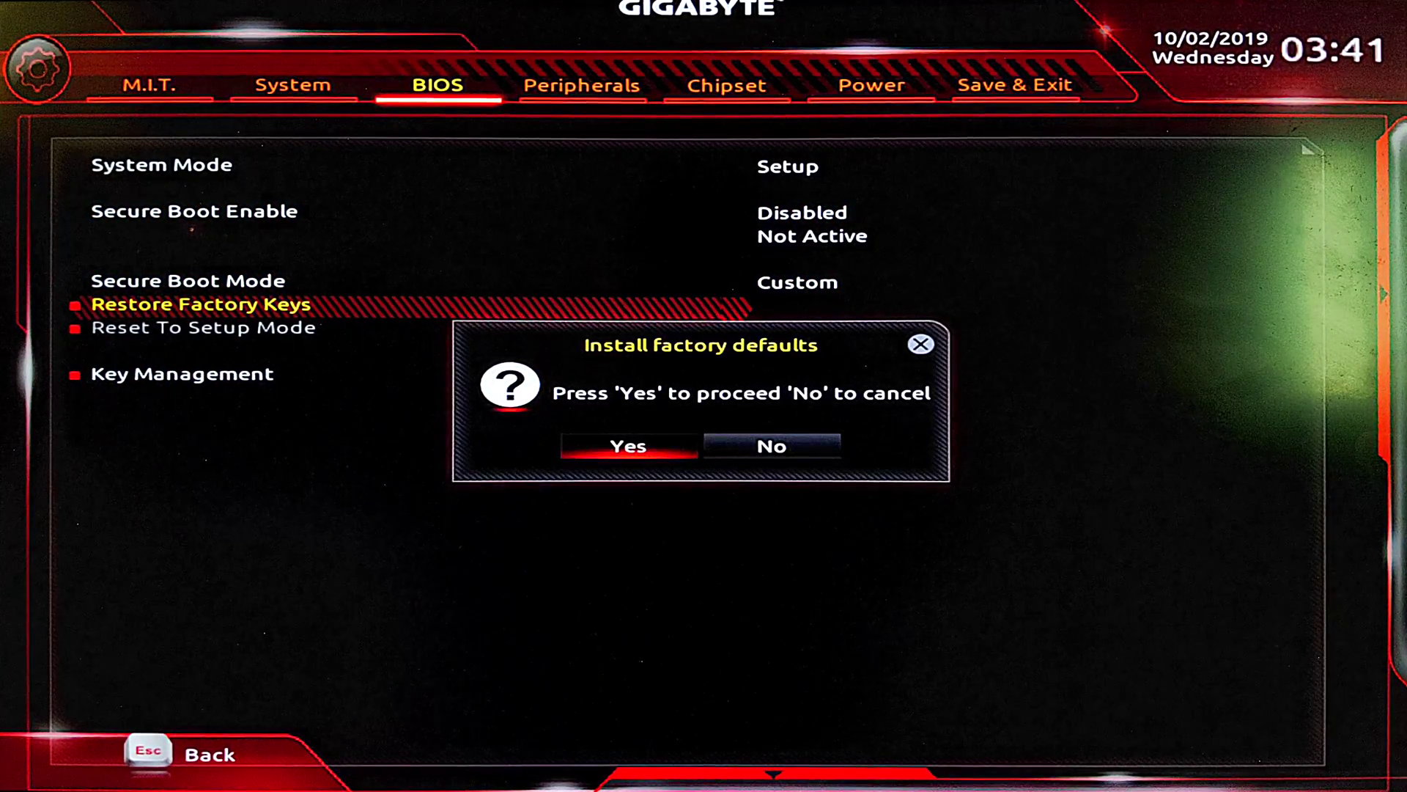
key(Return)
key(Escape)
key(Up)
key(Up)
key(Up)
key(Up)
key(Up)
key(Up)
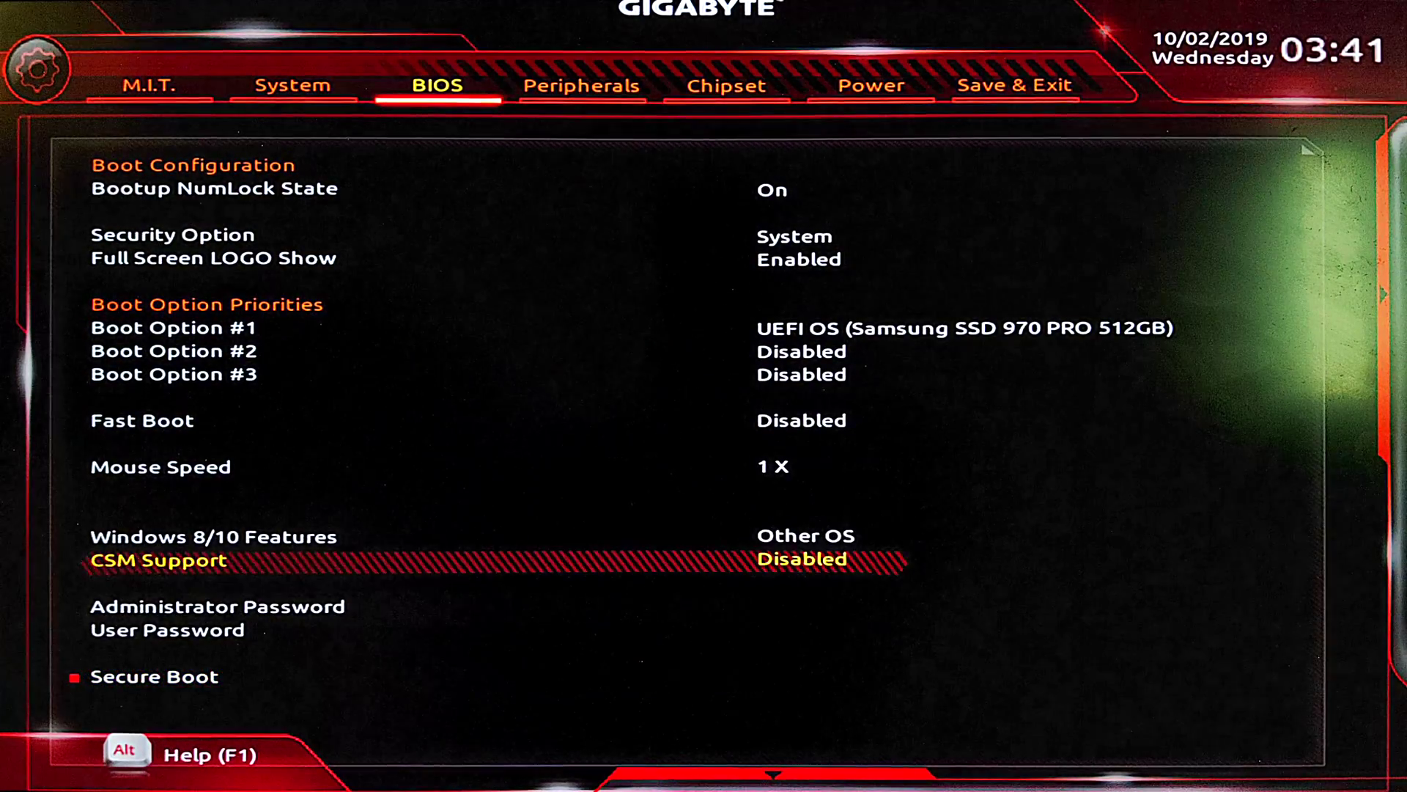
Step: Set Memory Enhancement Settings to Enhanced Stability in M.I.T. advanced memory settings
key(Left)
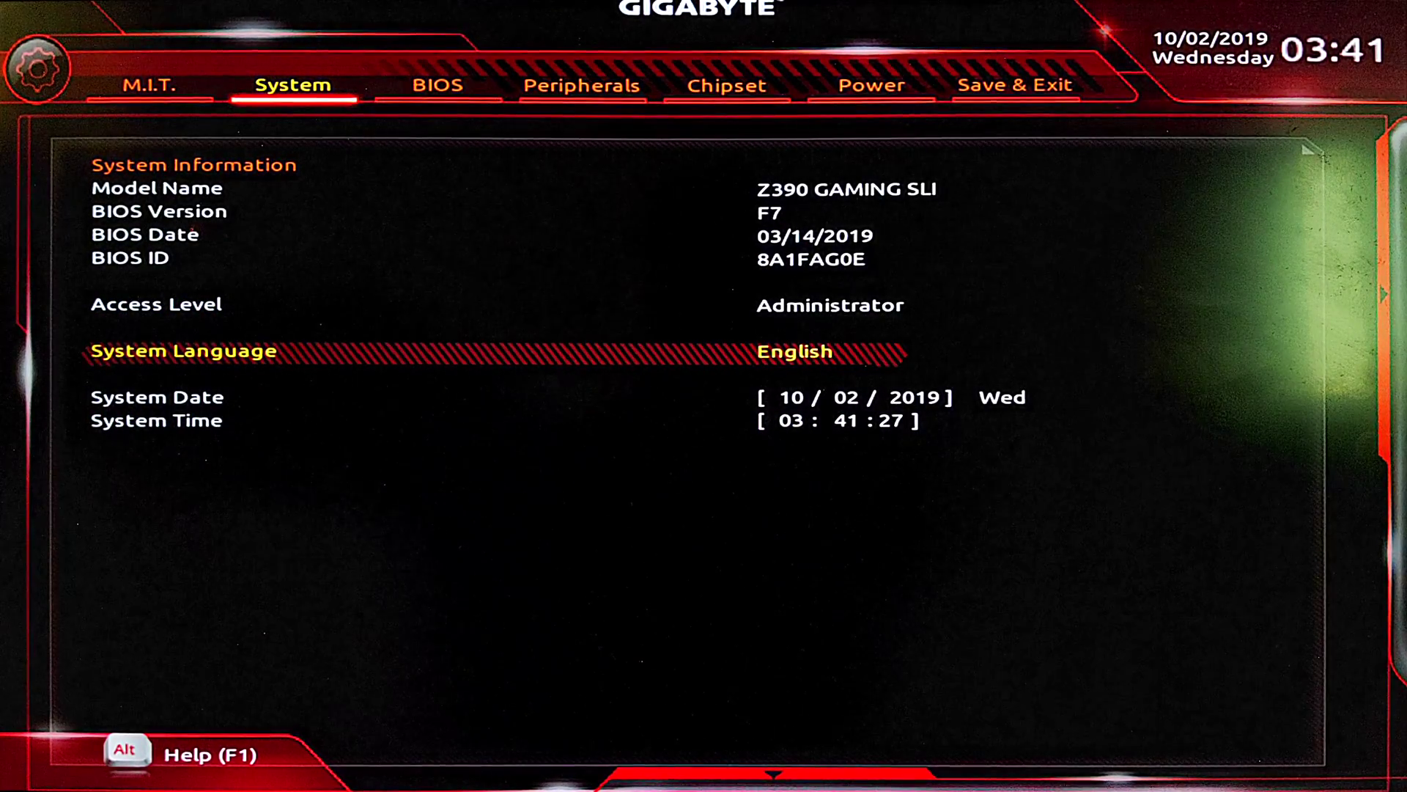
key(Down)
key(Down)
key(Up)
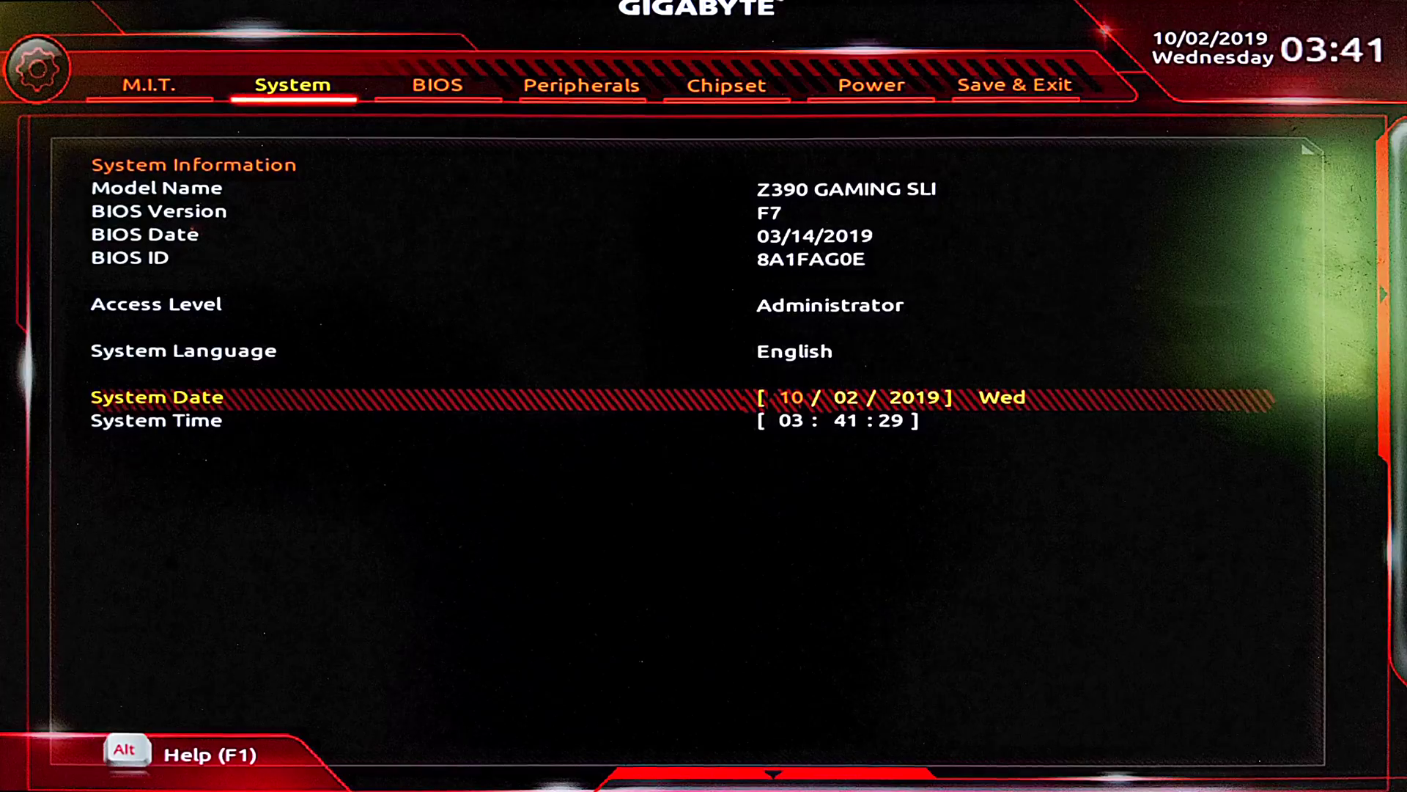
key(Left)
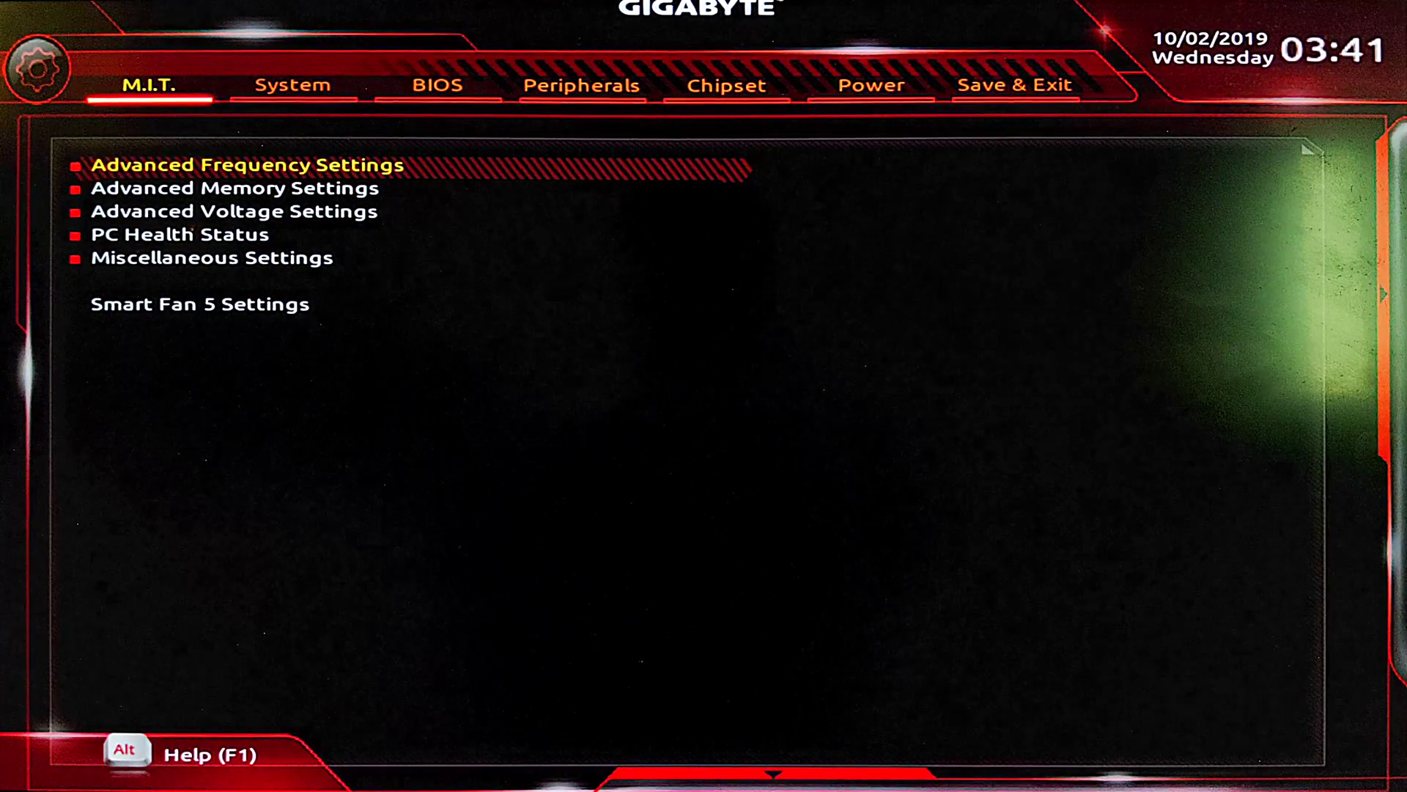
key(Down)
key(Return)
key(Return)
key(Down)
key(Down)
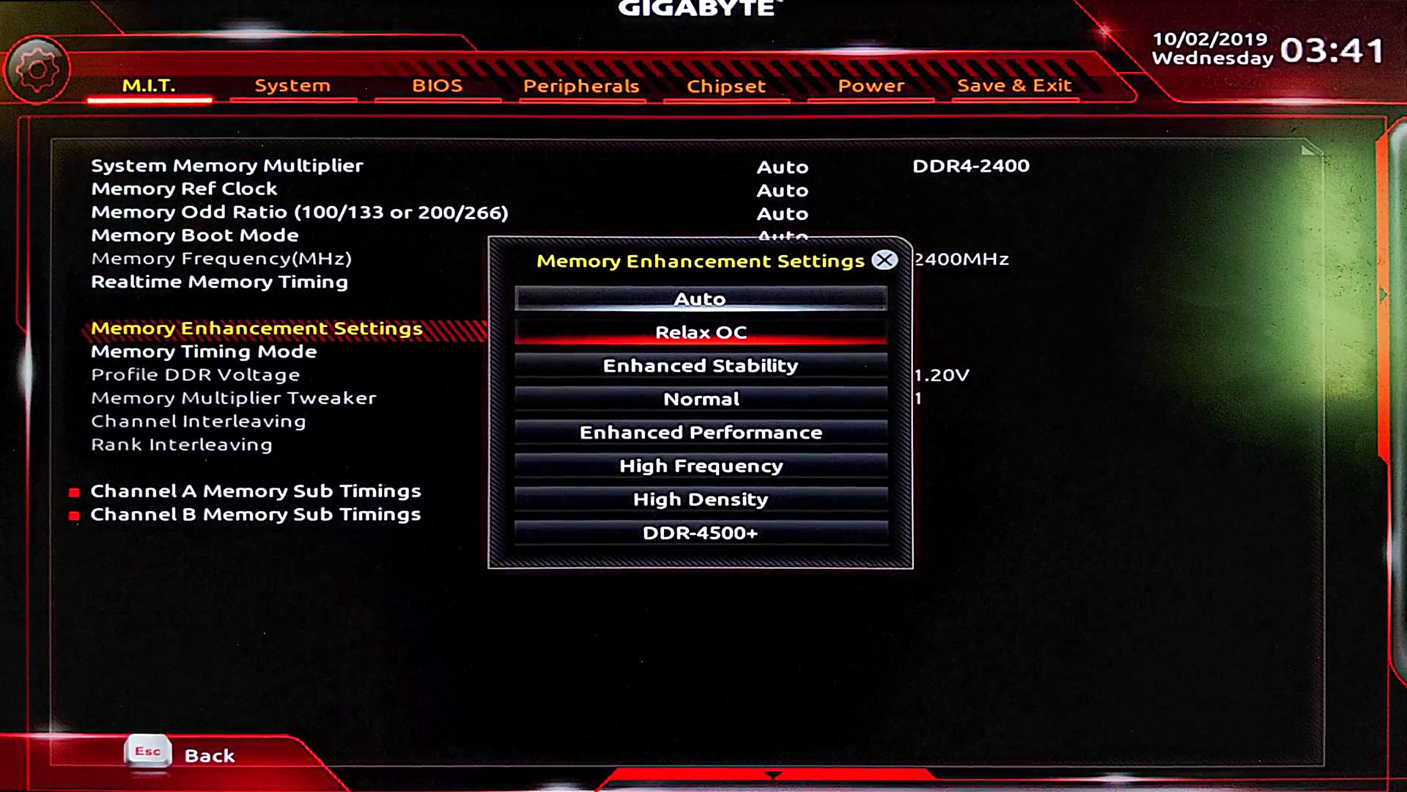
key(Return)
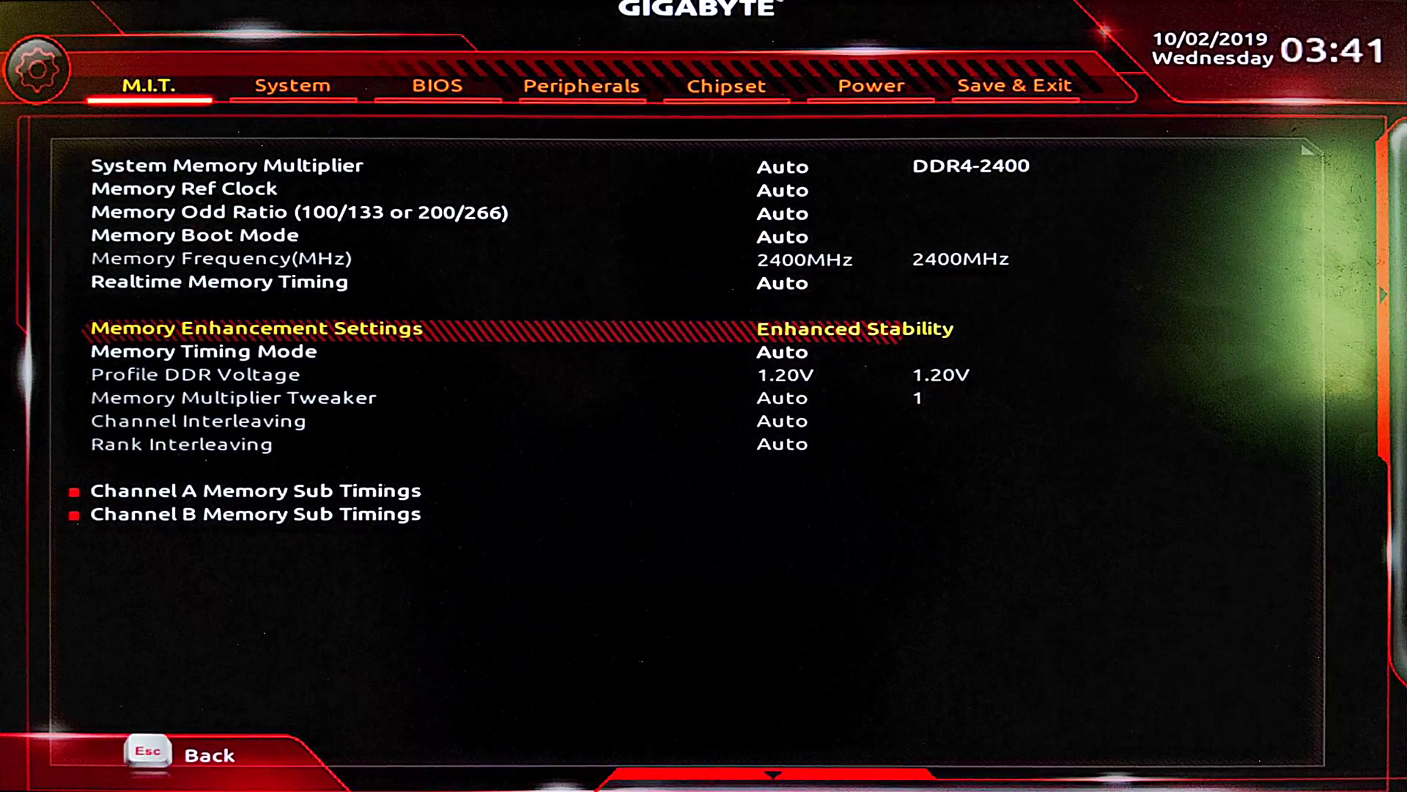
Step: Review Advanced Frequency Settings with Enhanced Multi-Core Performance left at Auto, then enter Smart Fan 5
key(Escape)
key(Up)
key(Return)
key(Down)
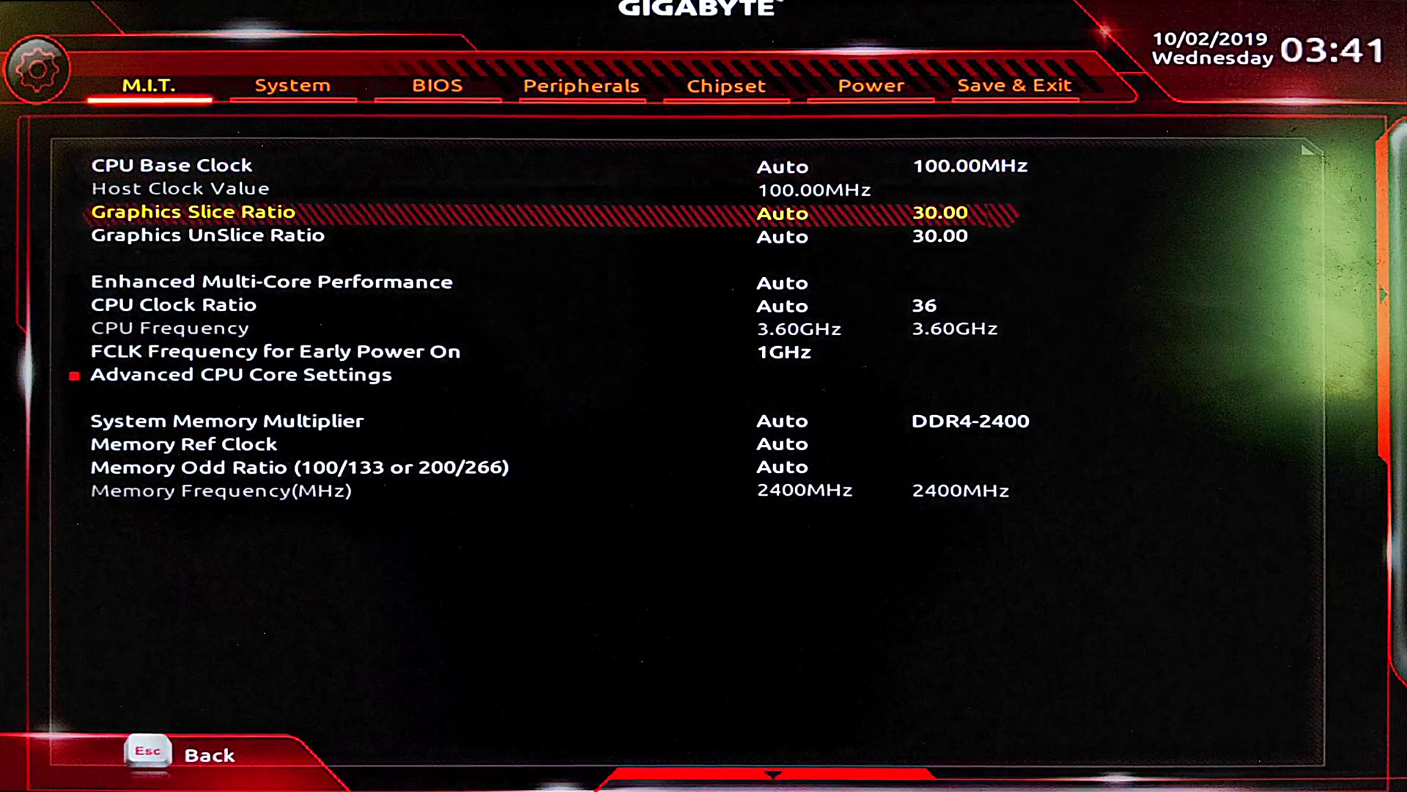
key(Down)
key(Down)
key(Return)
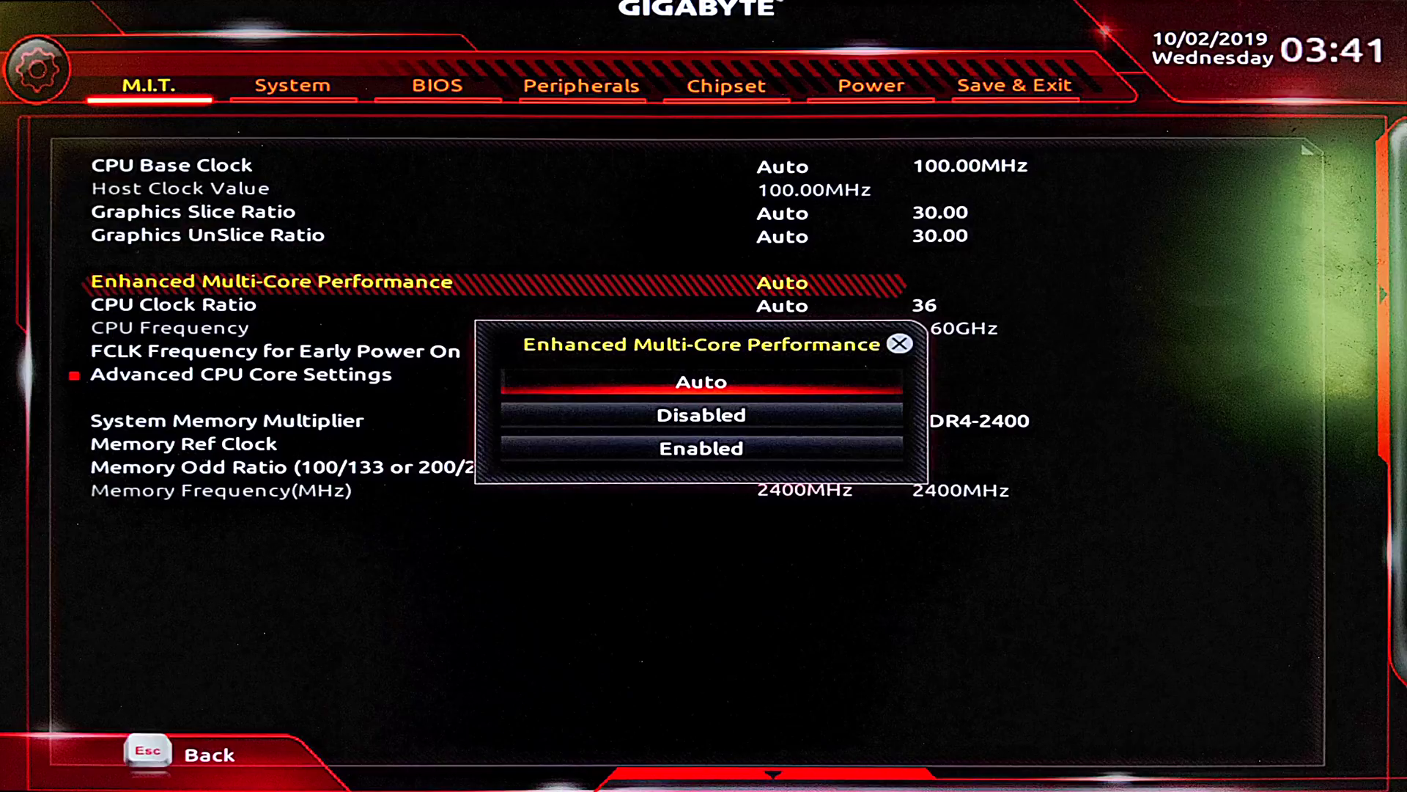
key(Escape)
key(Down)
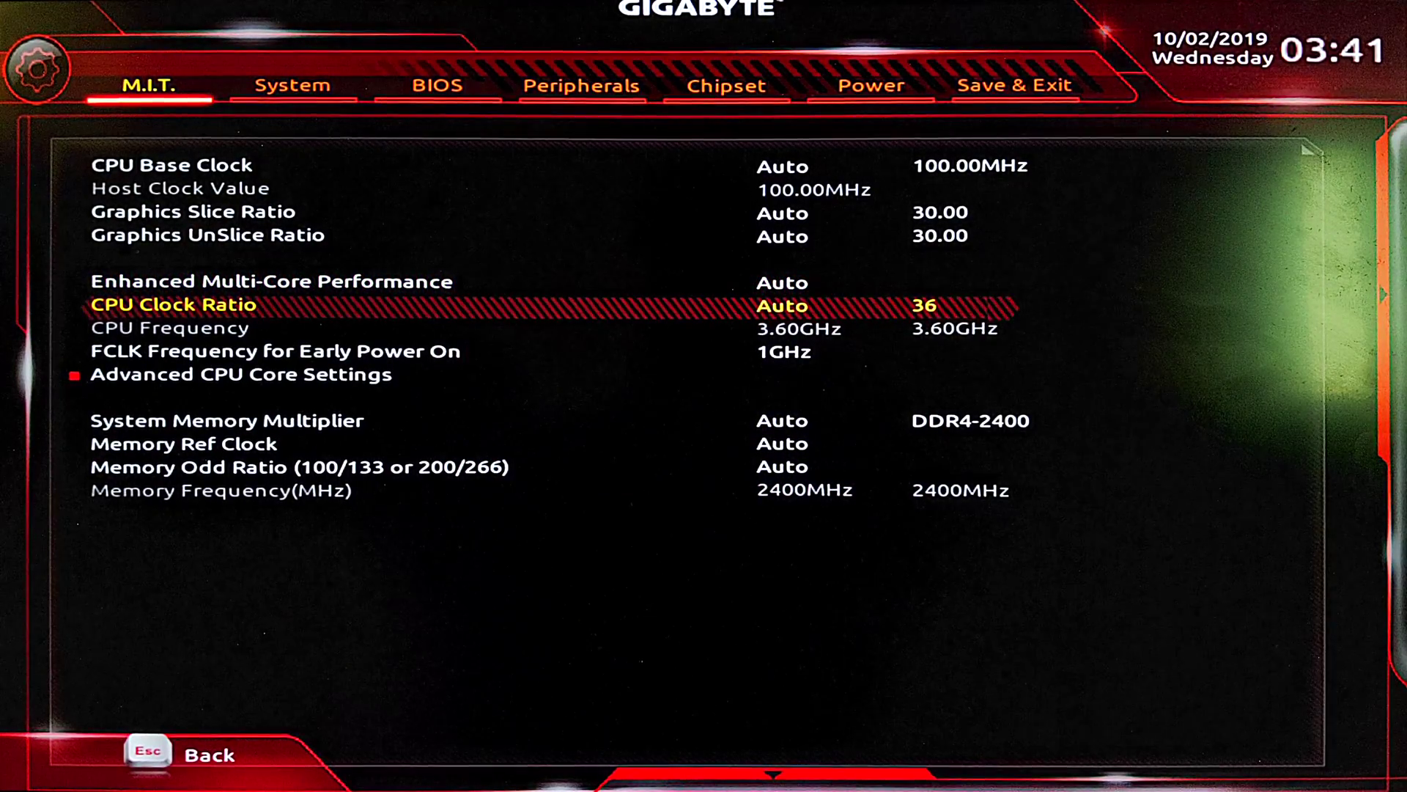
key(Down)
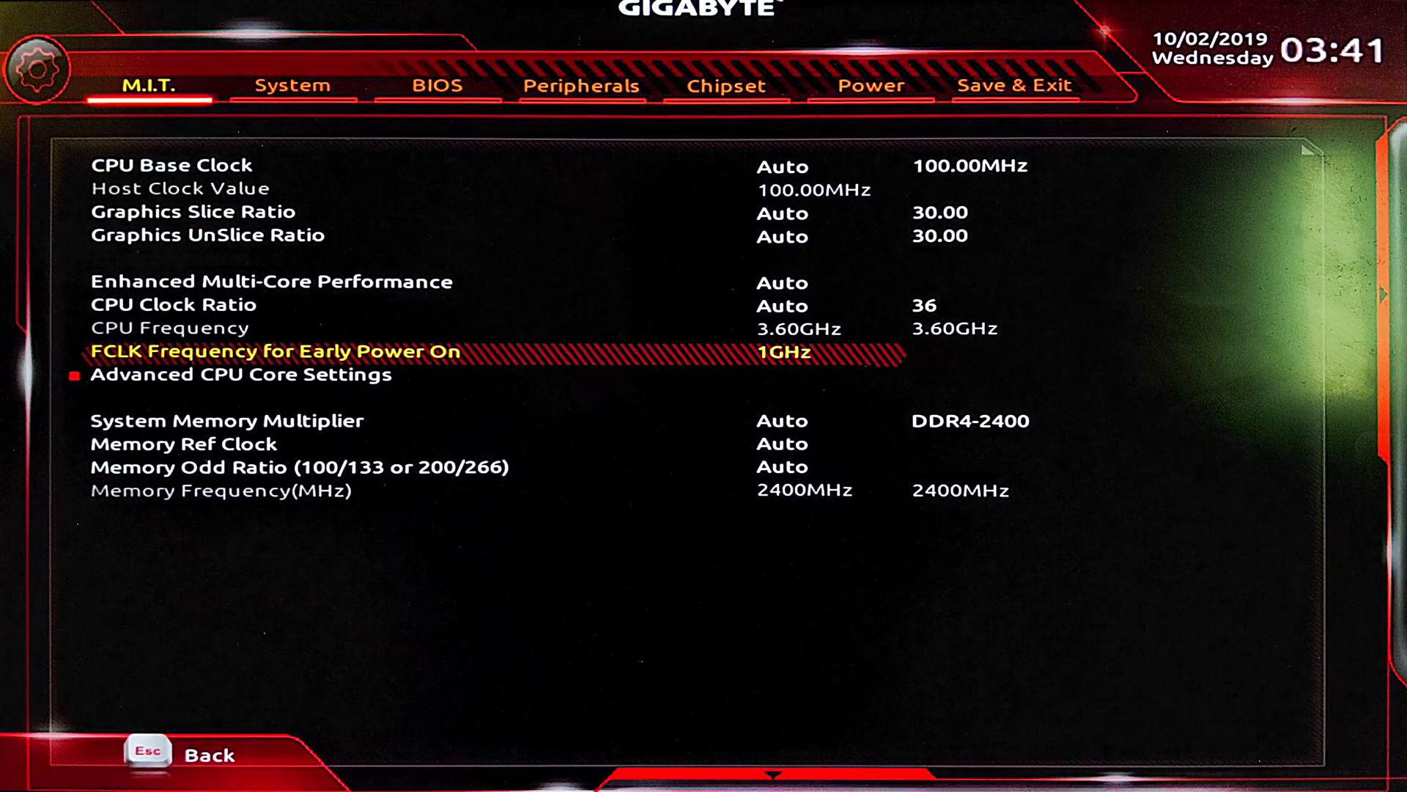
key(Escape)
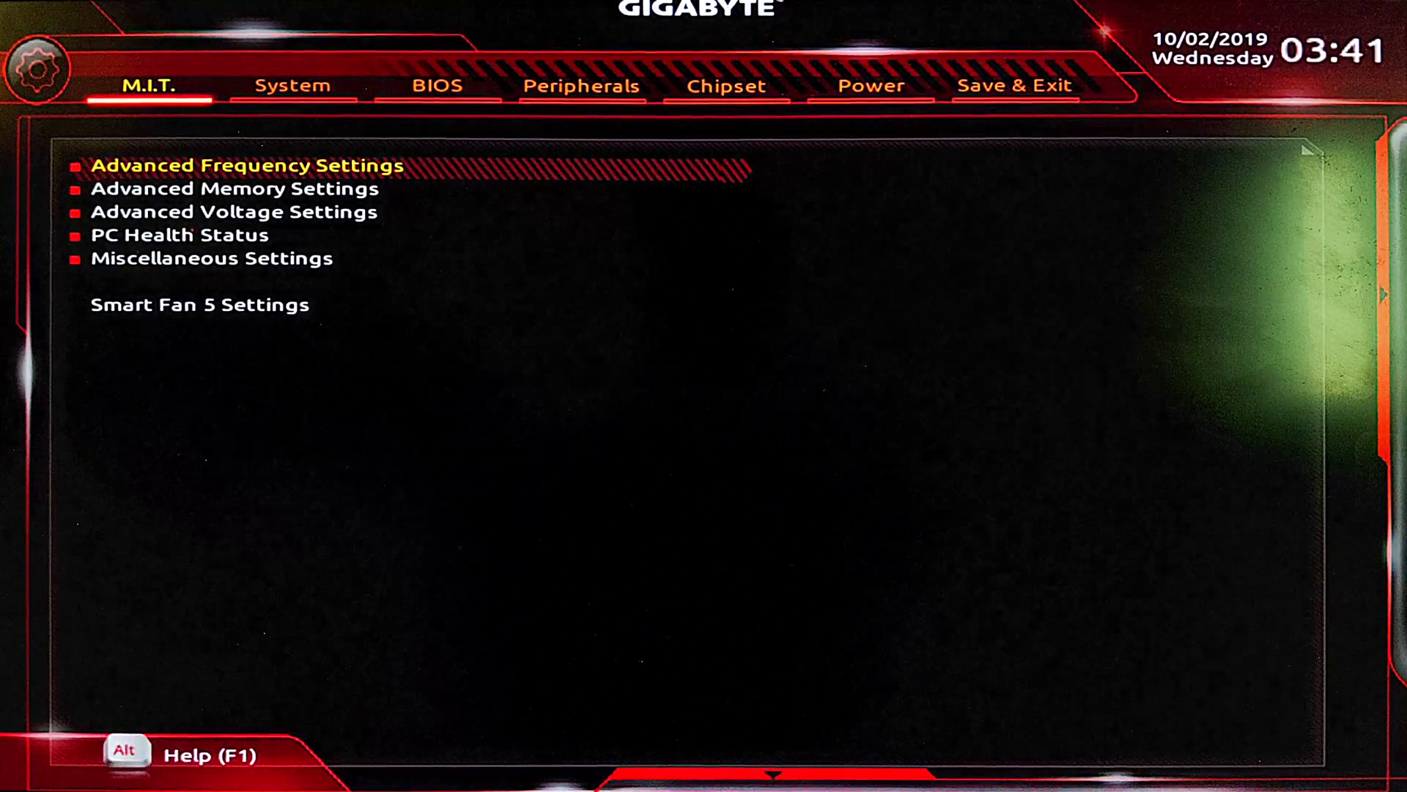
key(Down)
key(Down)
key(Down)
key(Down)
key(Down)
key(Return)
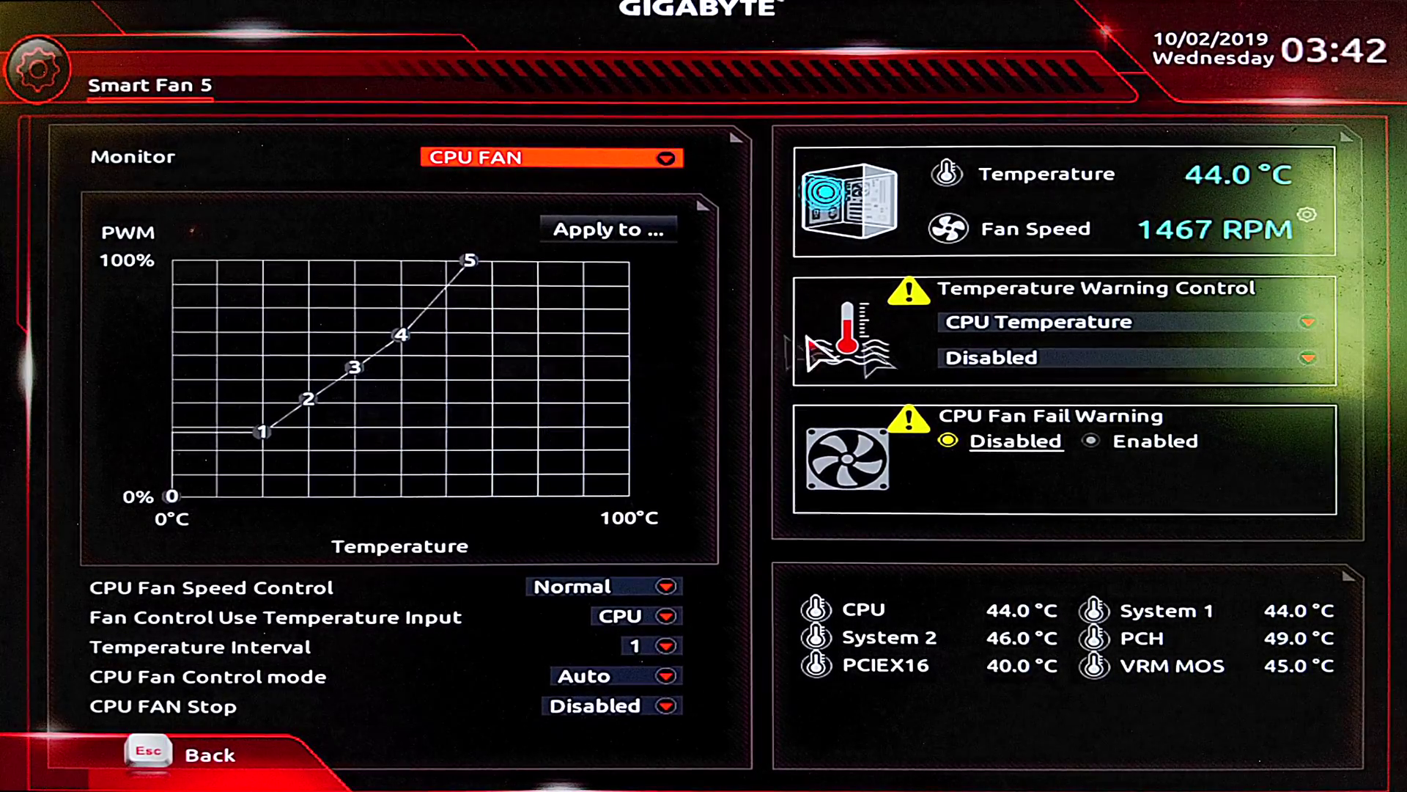
Step: Set CPU Fan Speed Control to Silent and apply that curve to all five fan headers
click(616, 586)
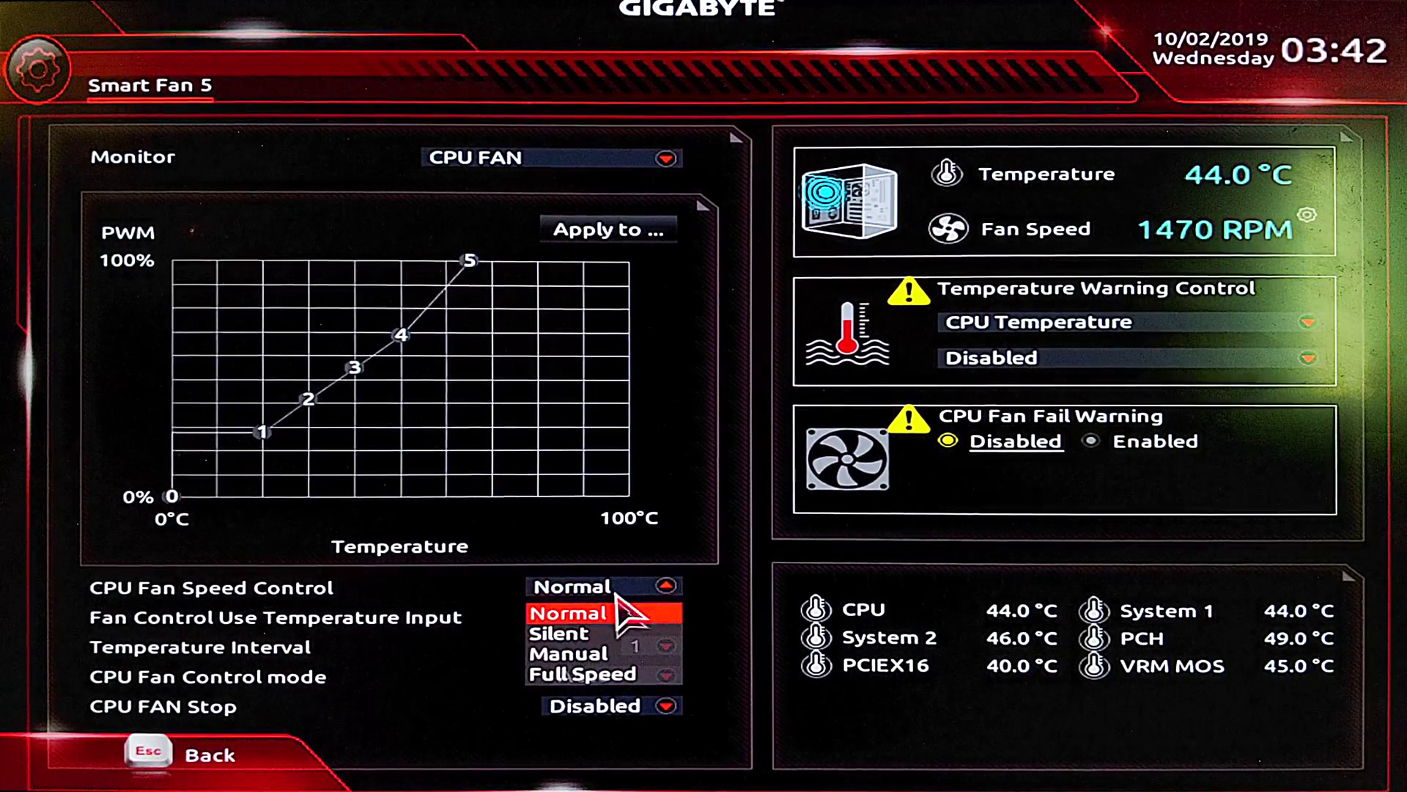
click(568, 635)
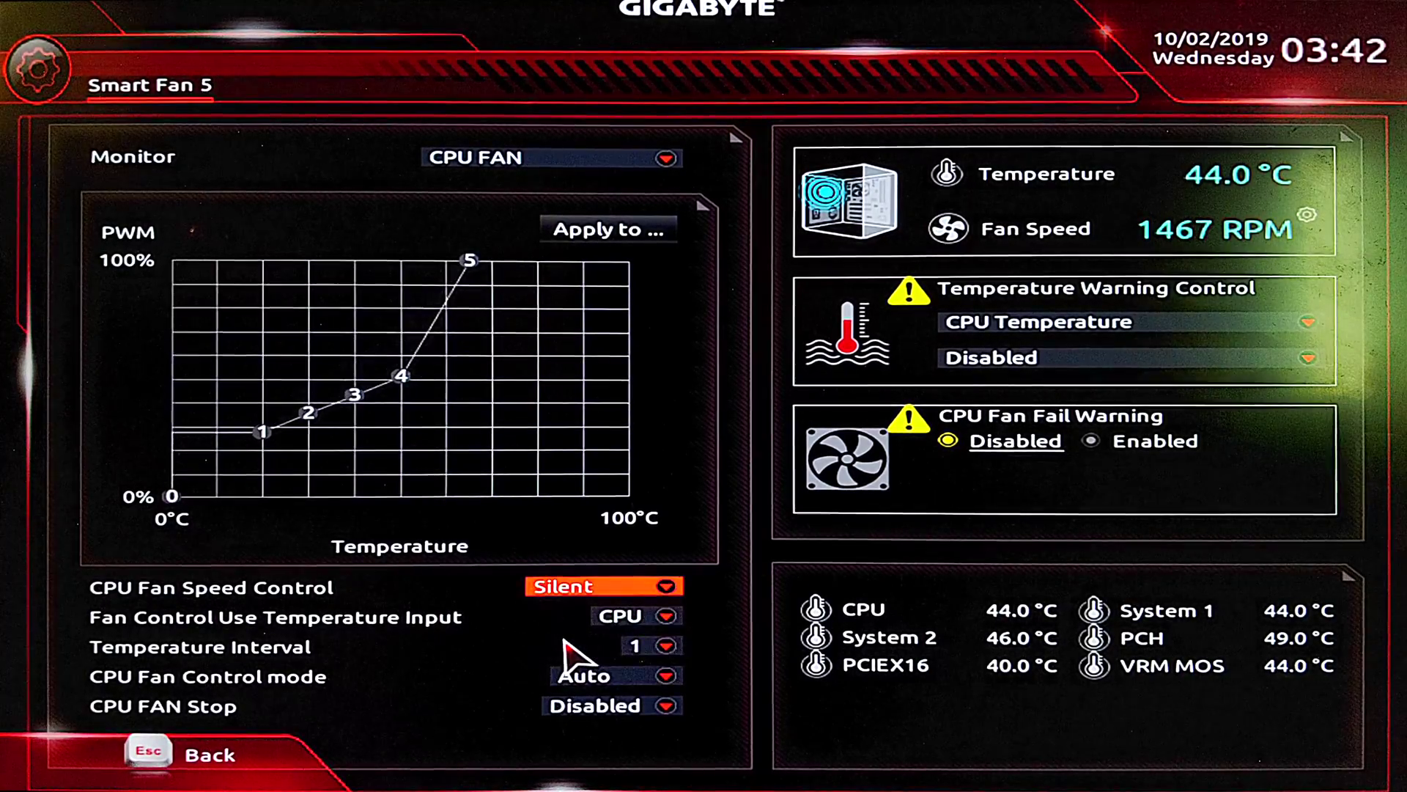
click(623, 231)
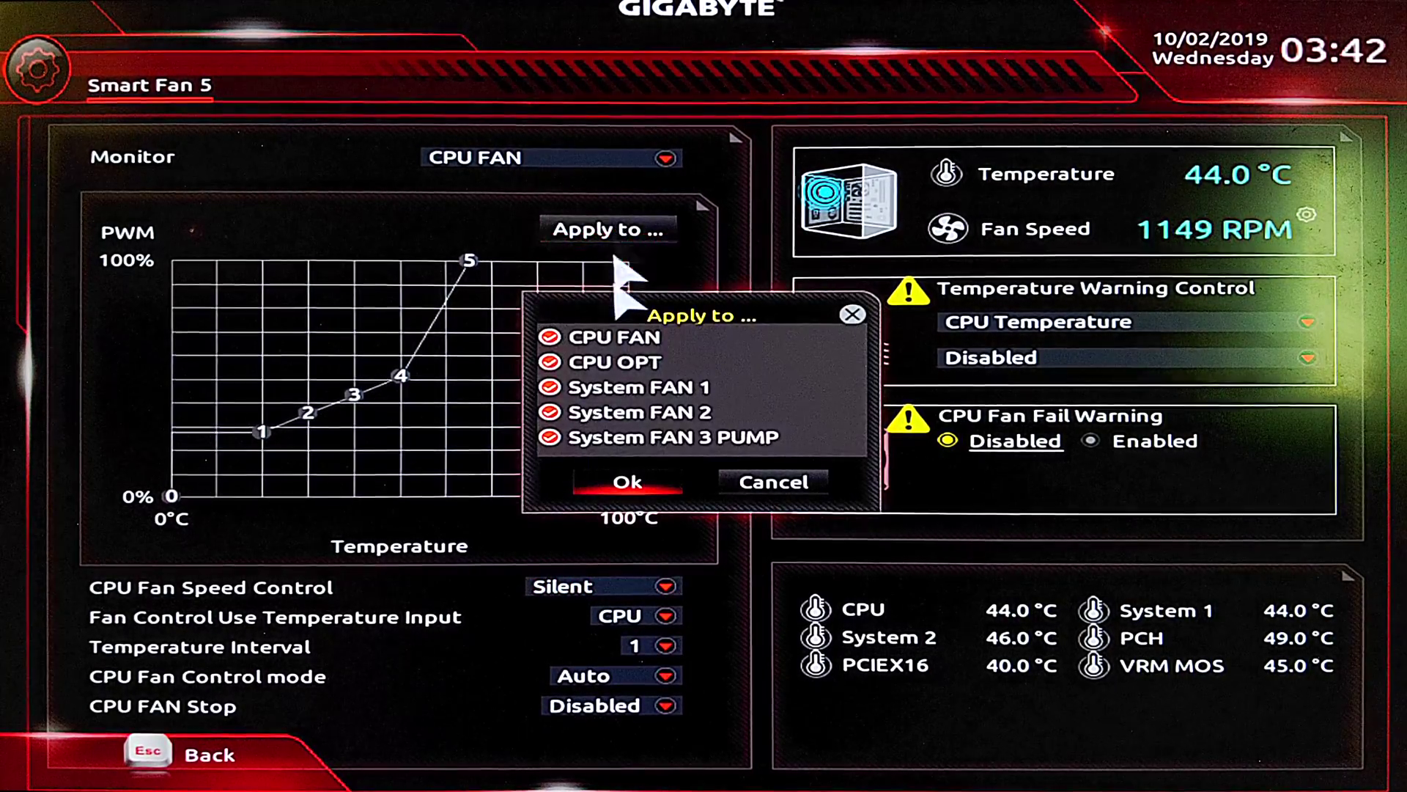
click(622, 482)
key(Escape)
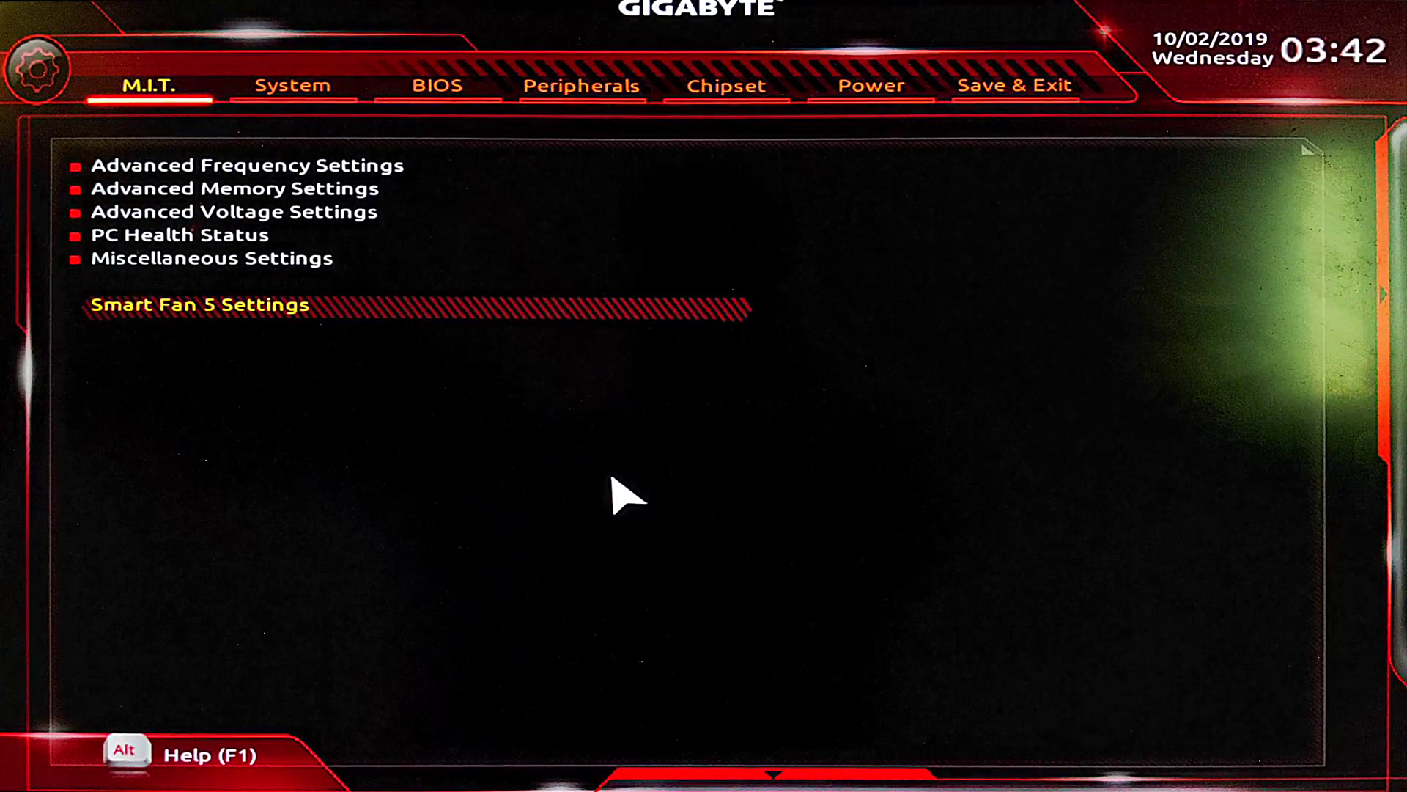
key(Down)
key(Down)
key(Down)
key(Down)
key(Down)
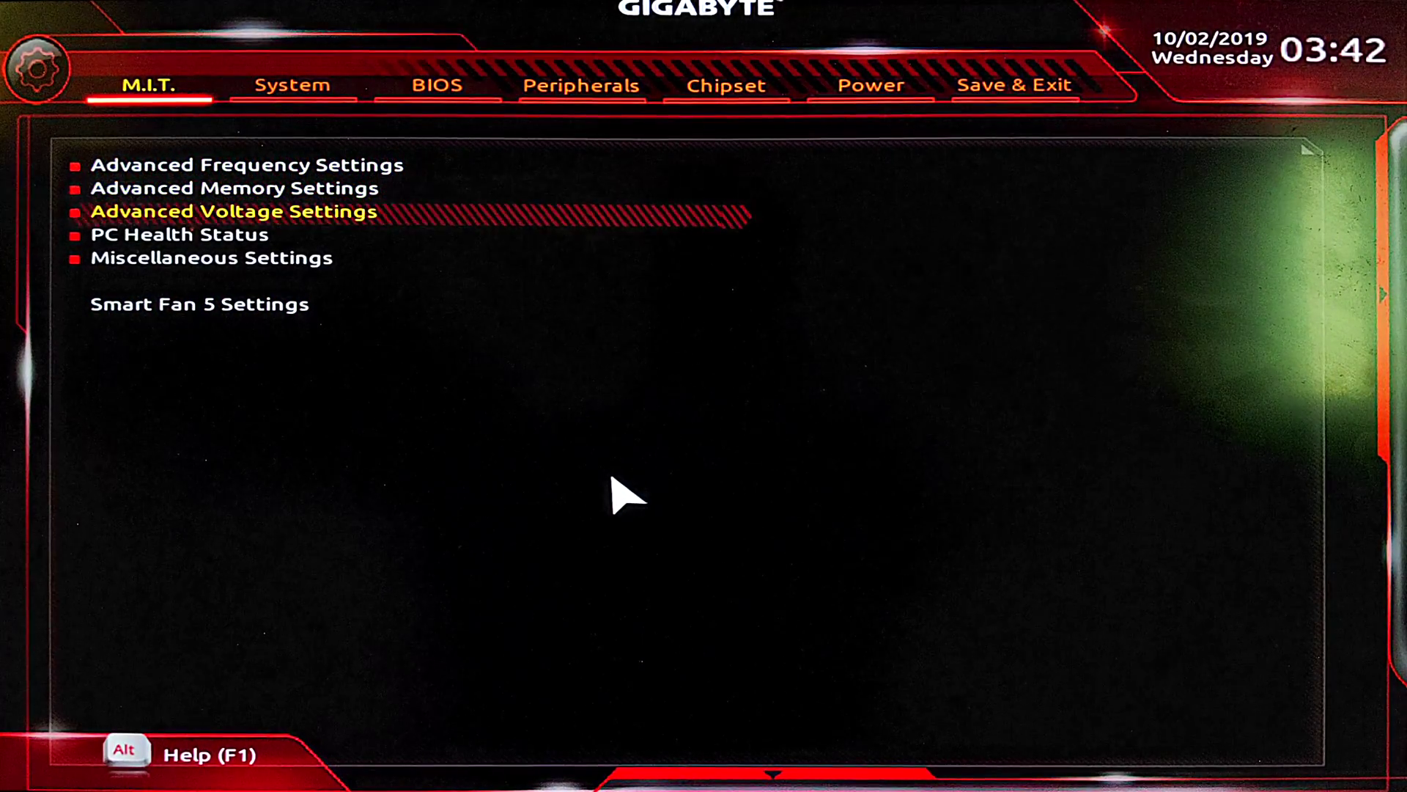
Step: Save the current settings to Profile 3 under the name 'Hackintosh'
key(Right)
key(Right)
key(Right)
key(Right)
key(Right)
key(Right)
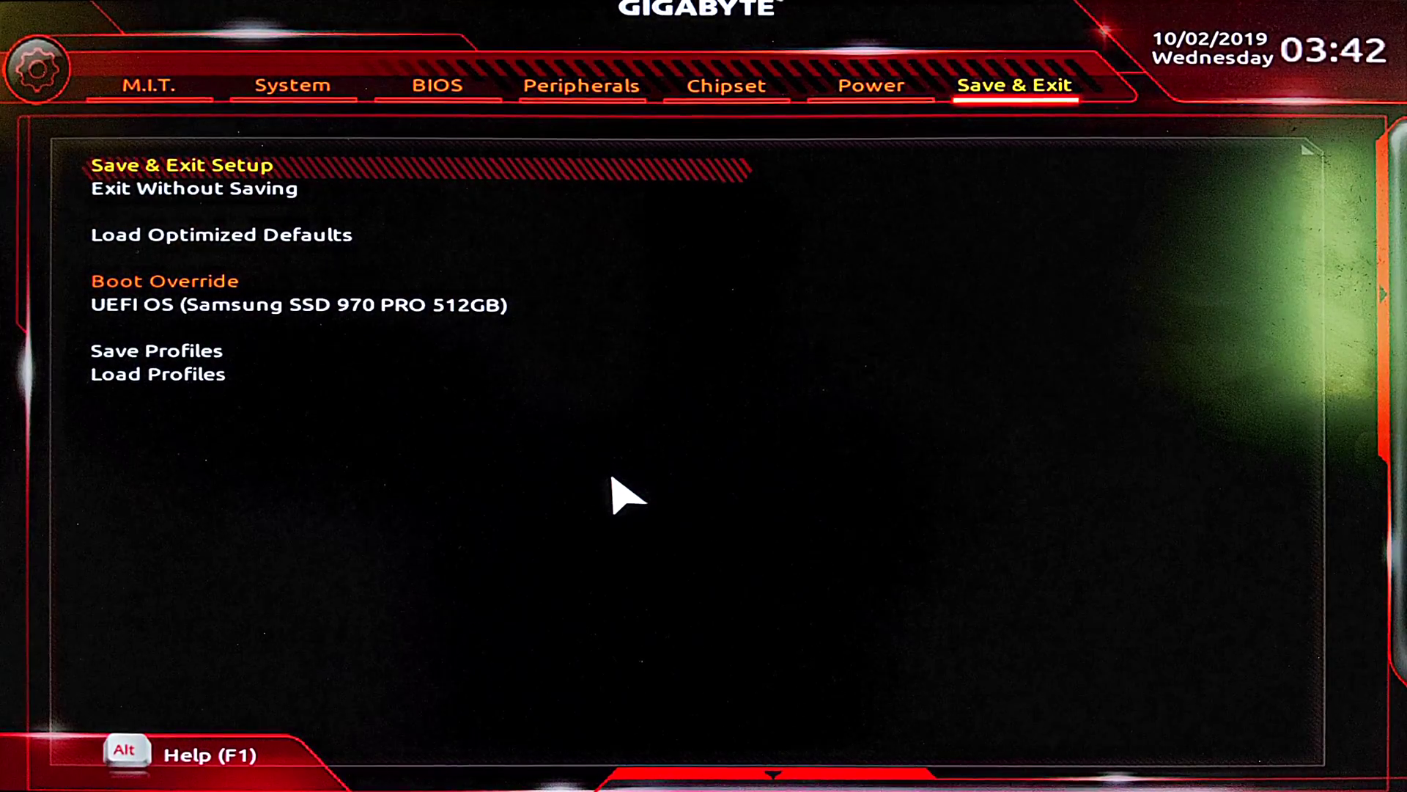
key(Up)
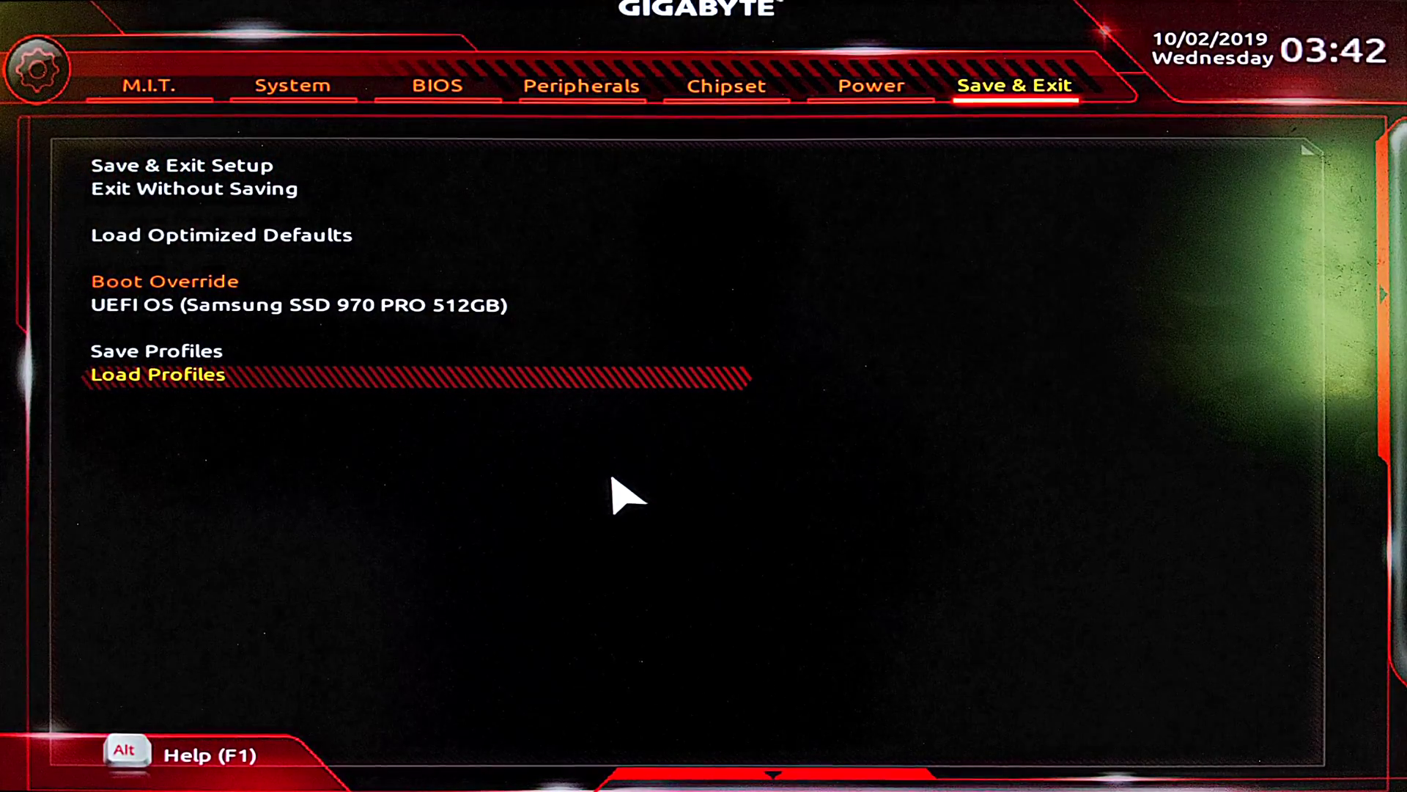
key(Up)
key(Return)
key(Down)
key(Down)
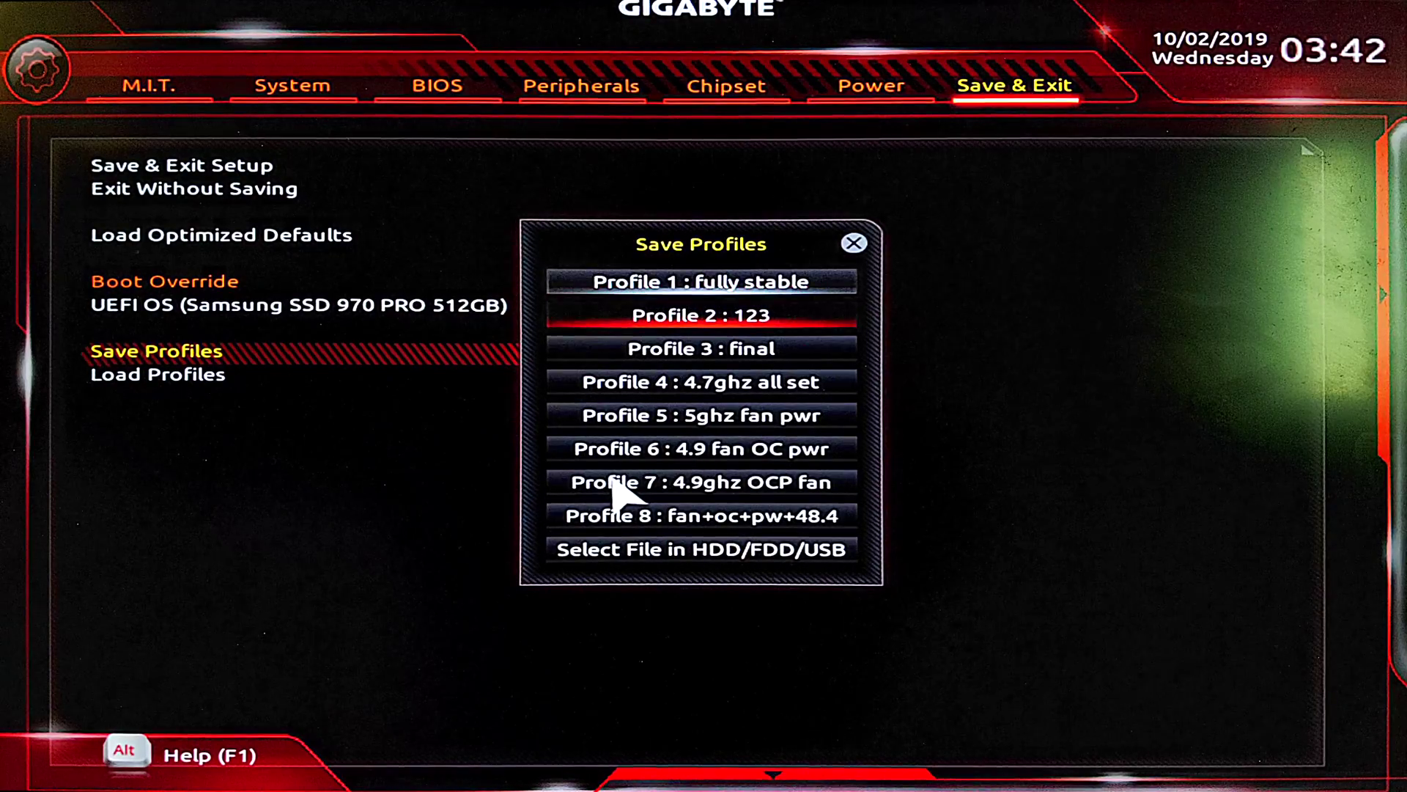
key(Down)
key(Down)
key(Down)
key(Up)
key(Up)
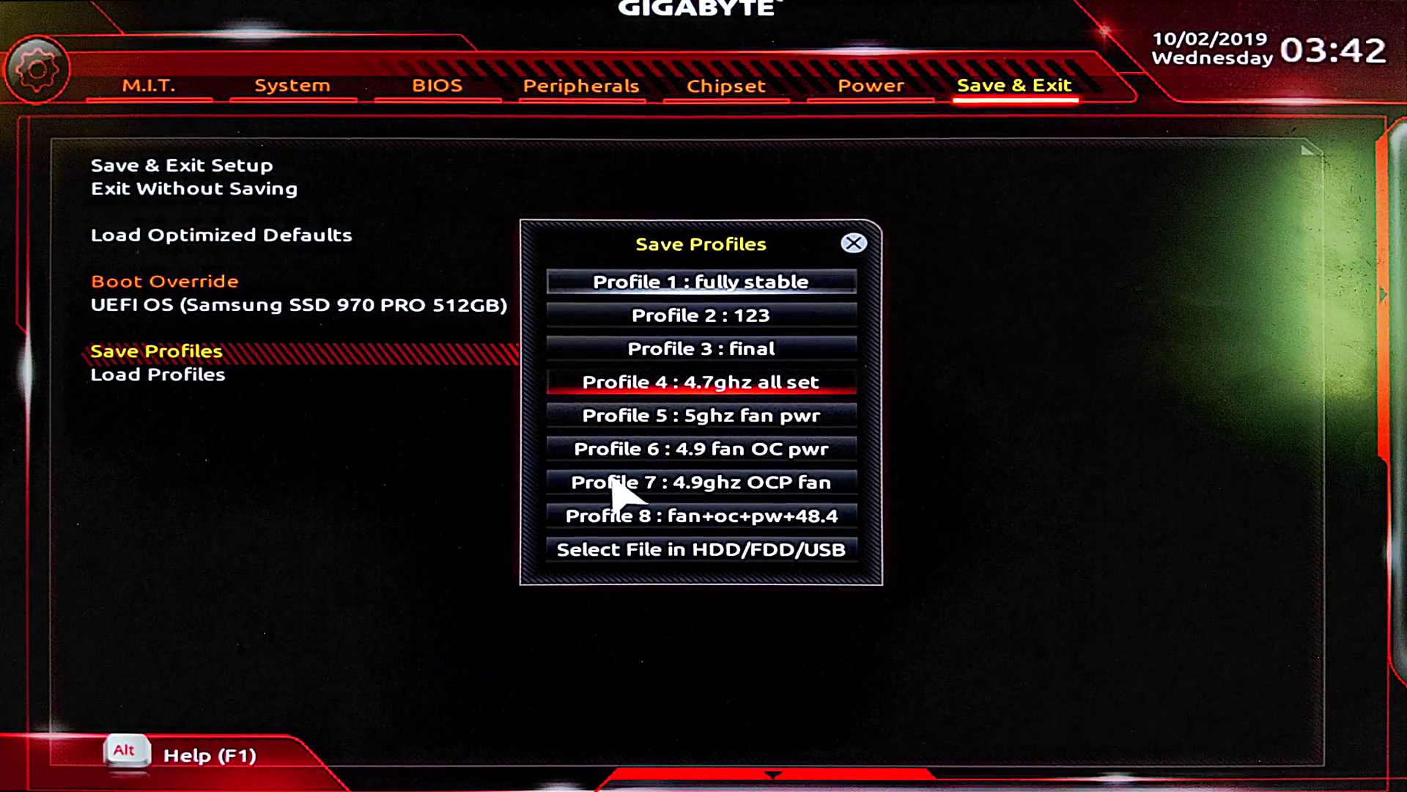
key(Down)
key(Up)
key(Up)
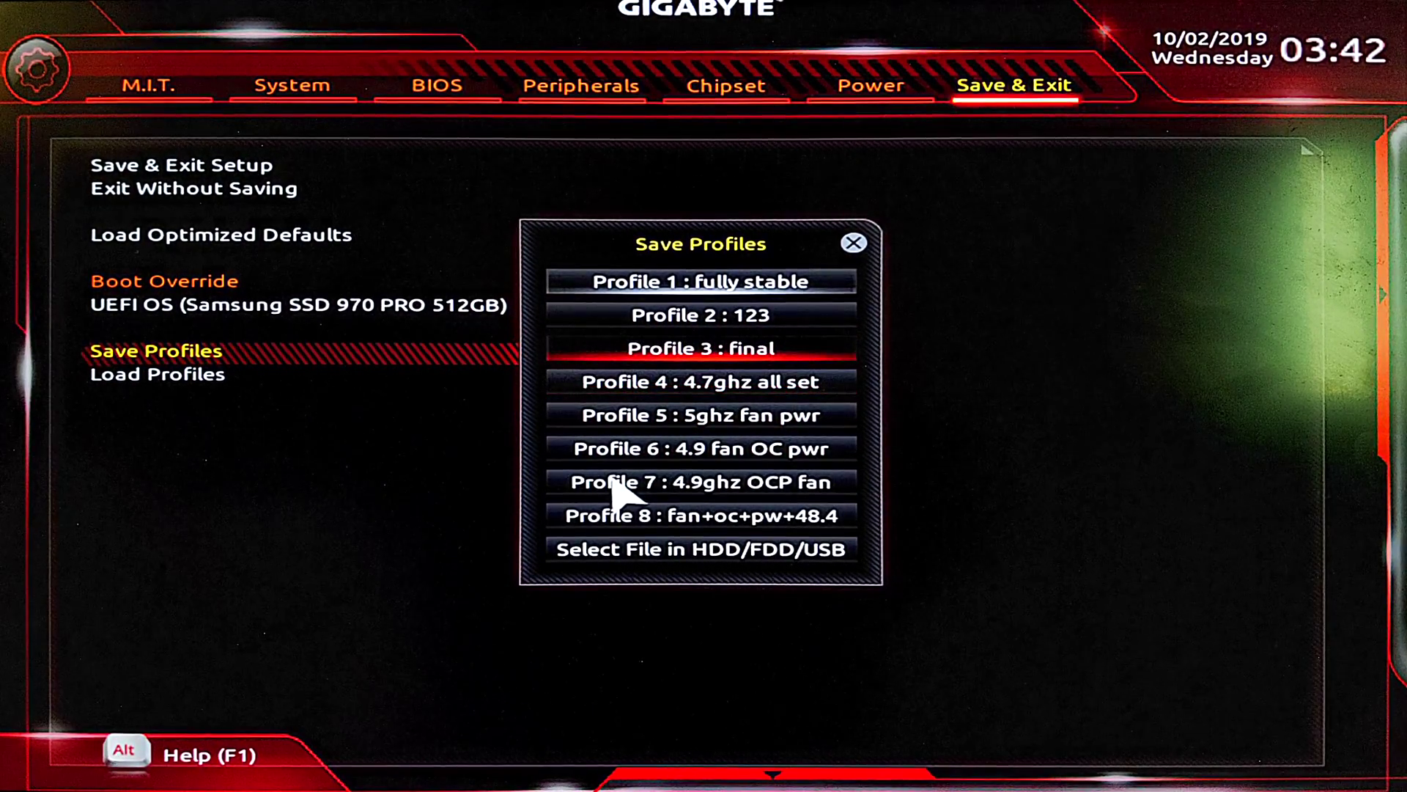
key(Return)
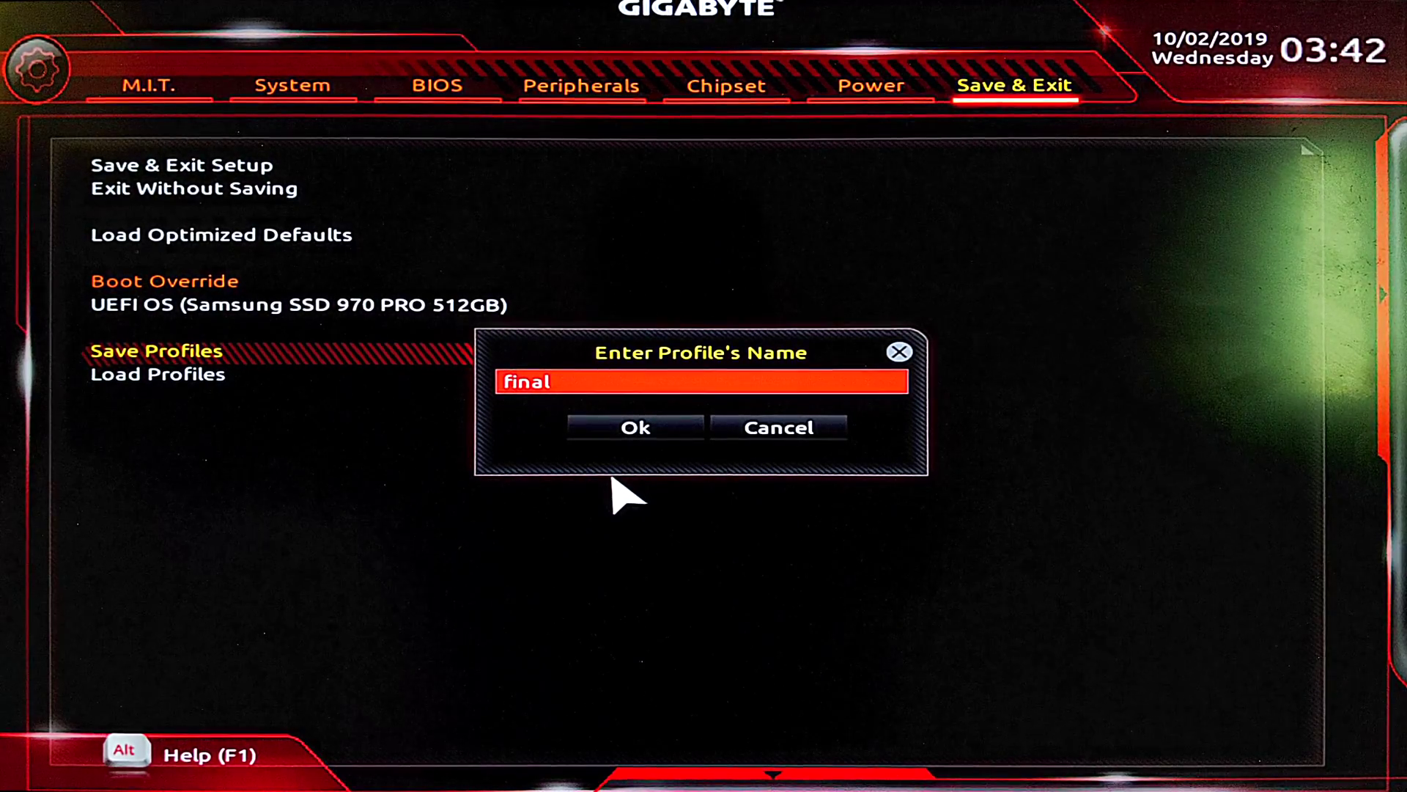
key(End)
key(BackSpace)
key(BackSpace)
key(BackSpace)
key(BackSpace)
key(BackSpace)
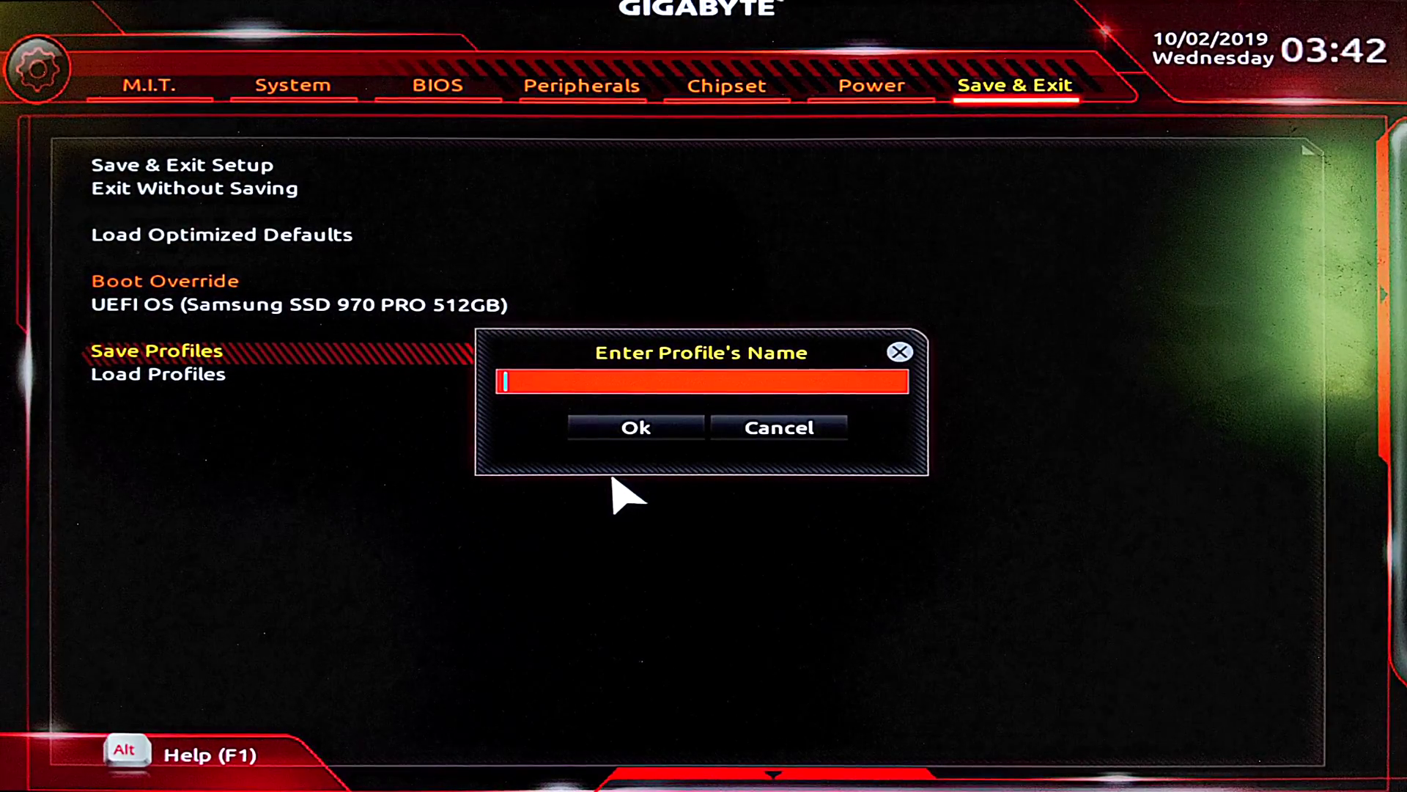
text(Hack)
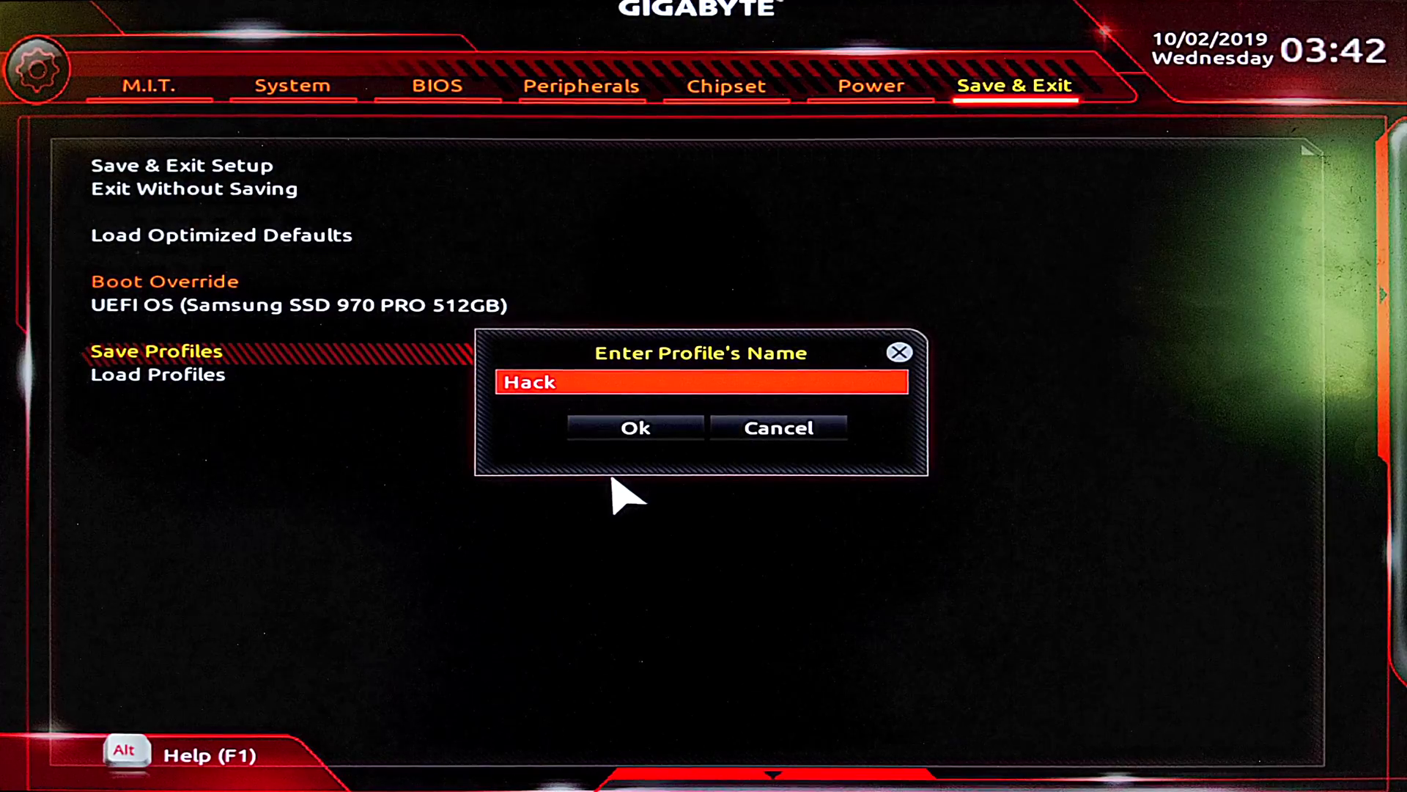
text(intosh)
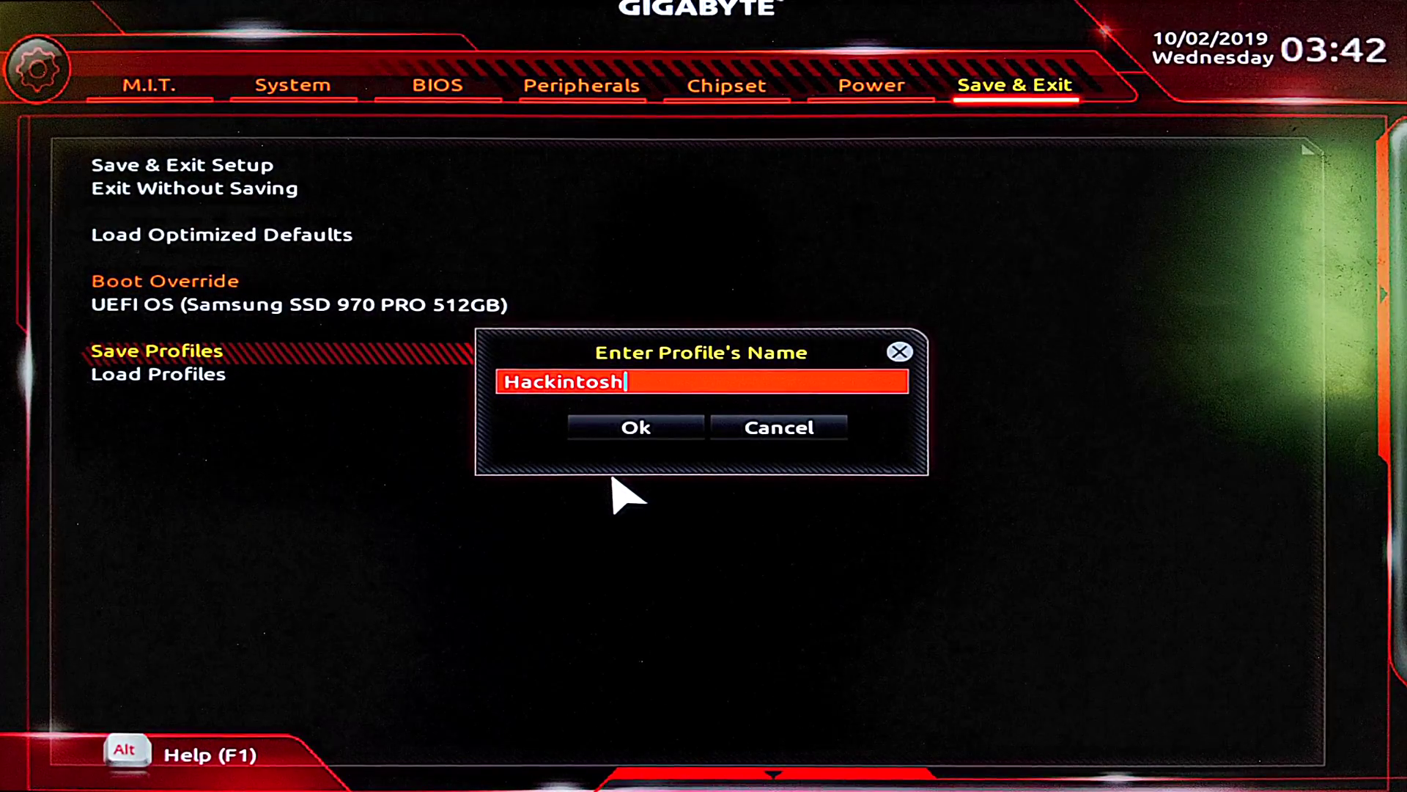
key(Return)
key(Return)
Step: Return to M.I.T. and show the Advanced Frequency Settings page
key(Down)
key(Down)
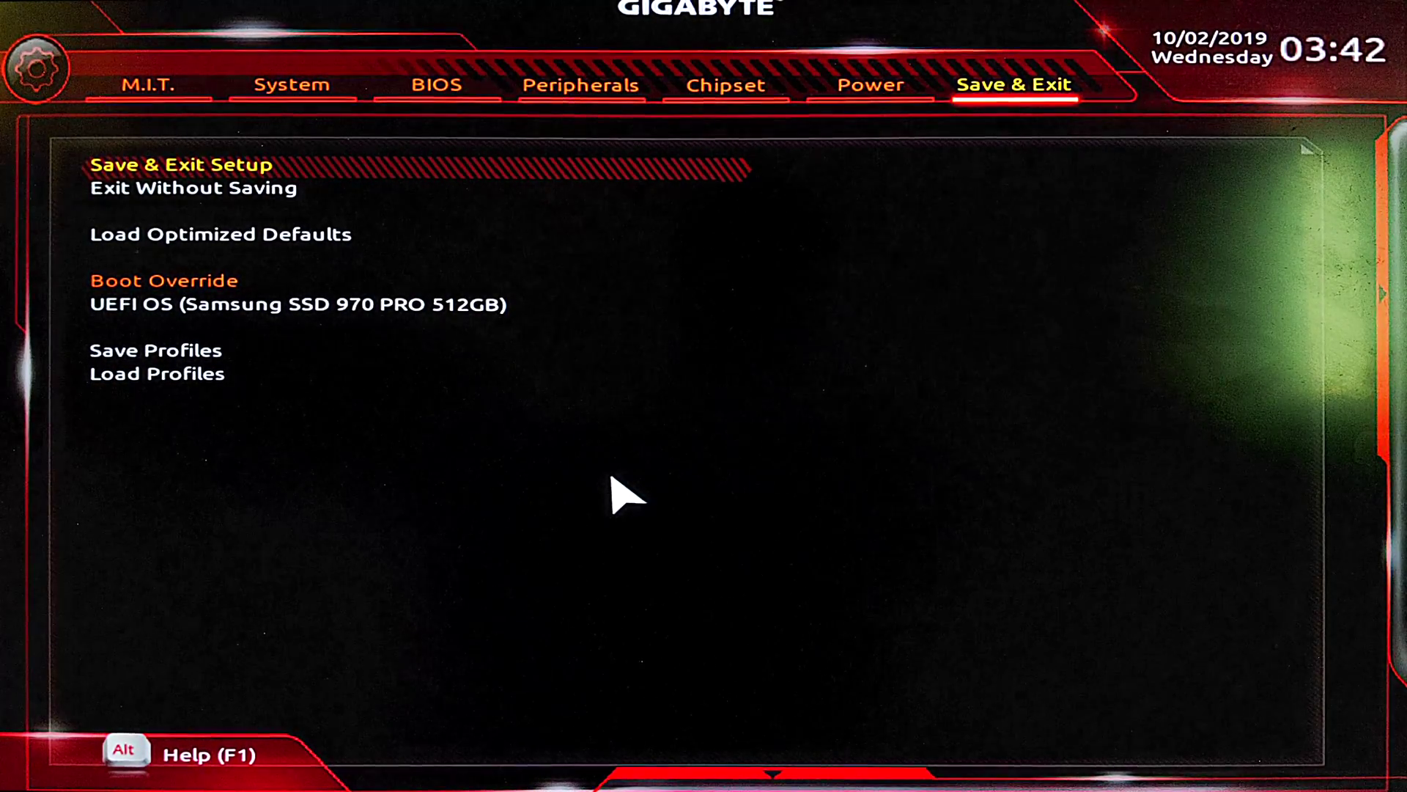
key(Right)
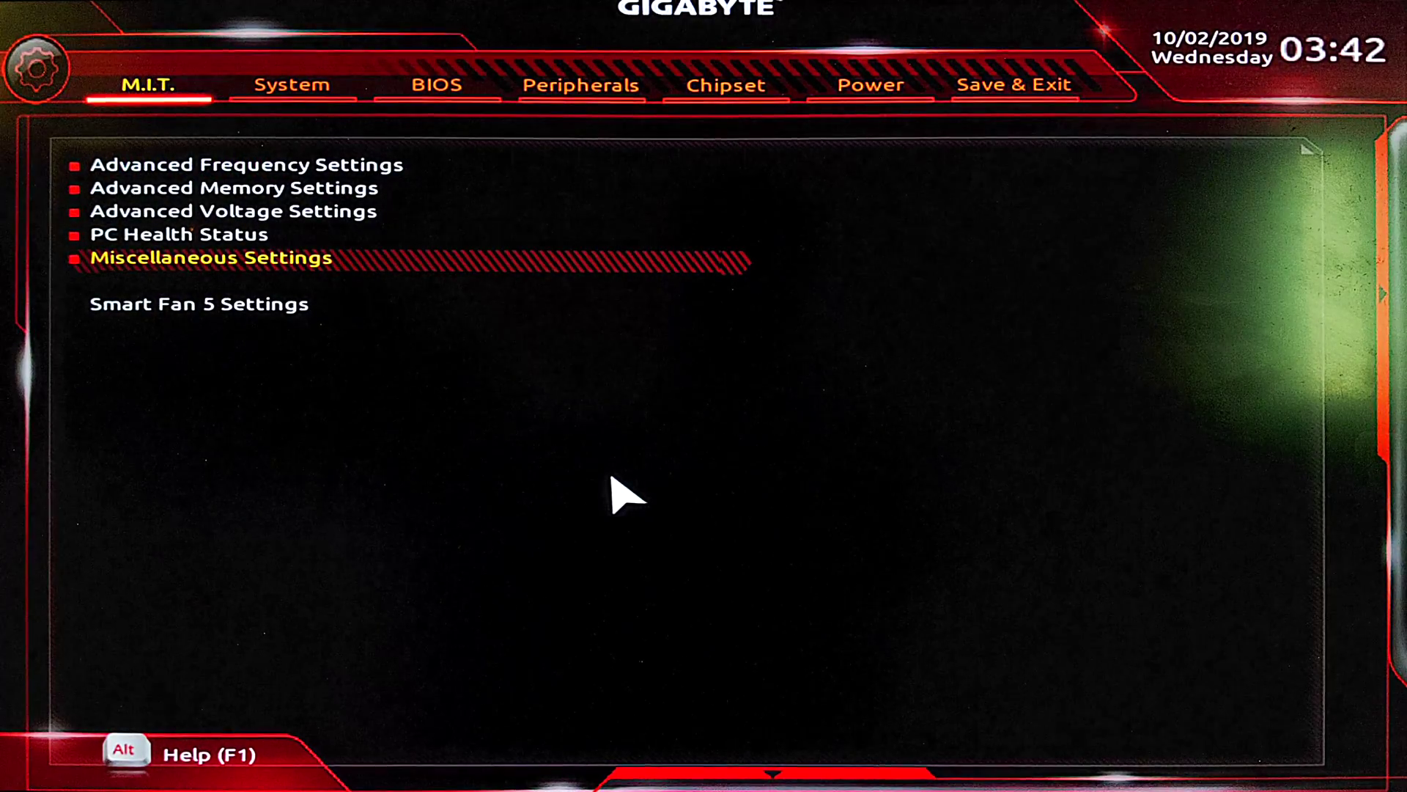
key(Up)
key(Up)
key(Up)
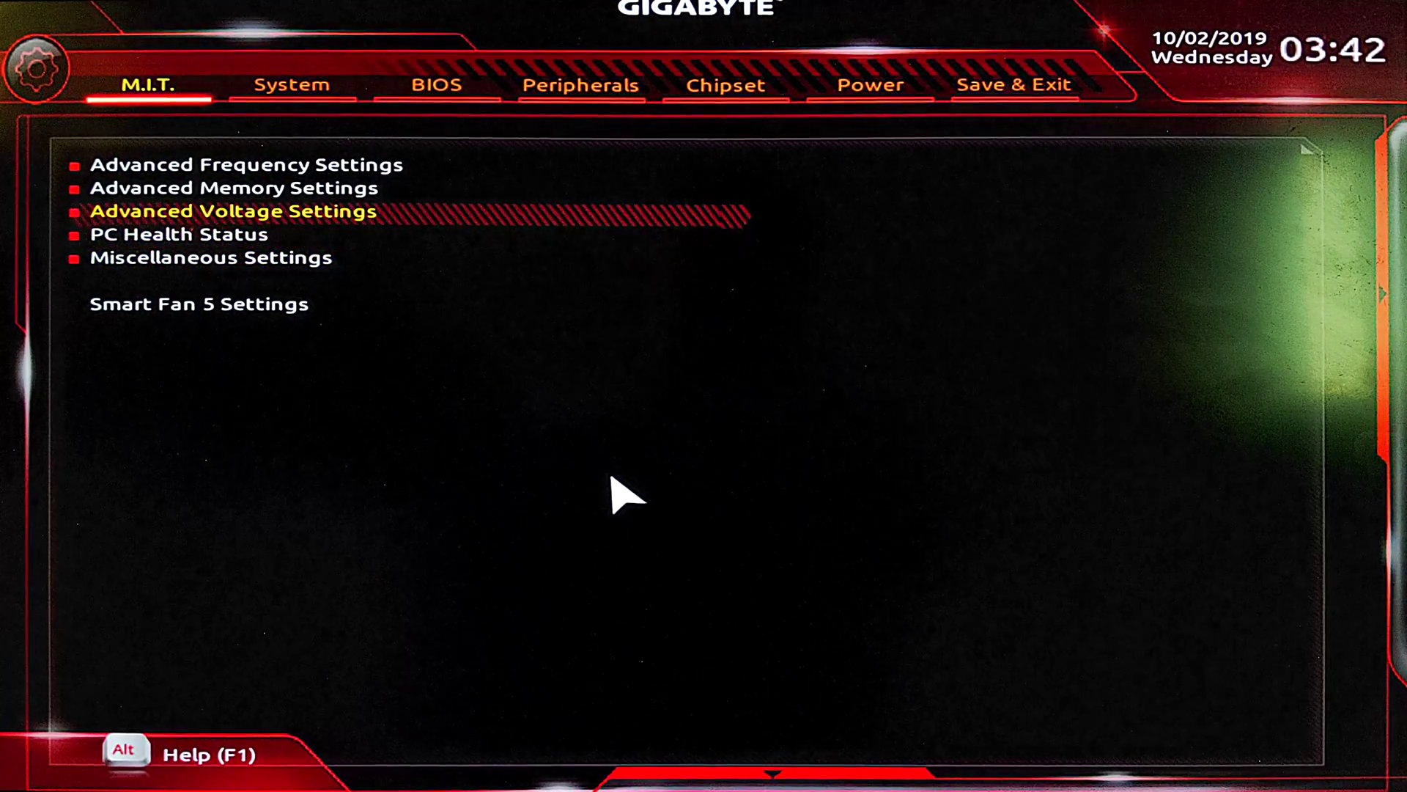
key(Up)
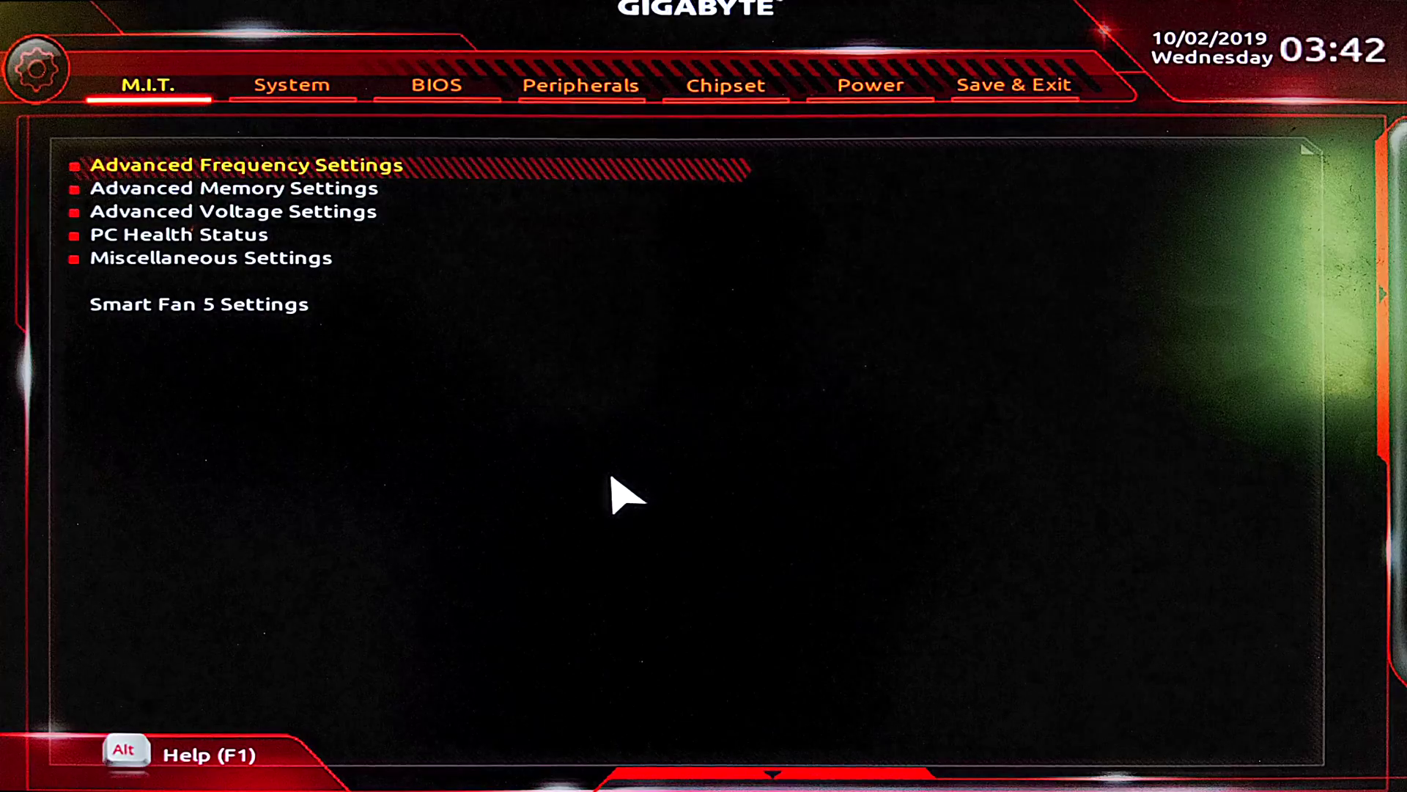
key(Return)
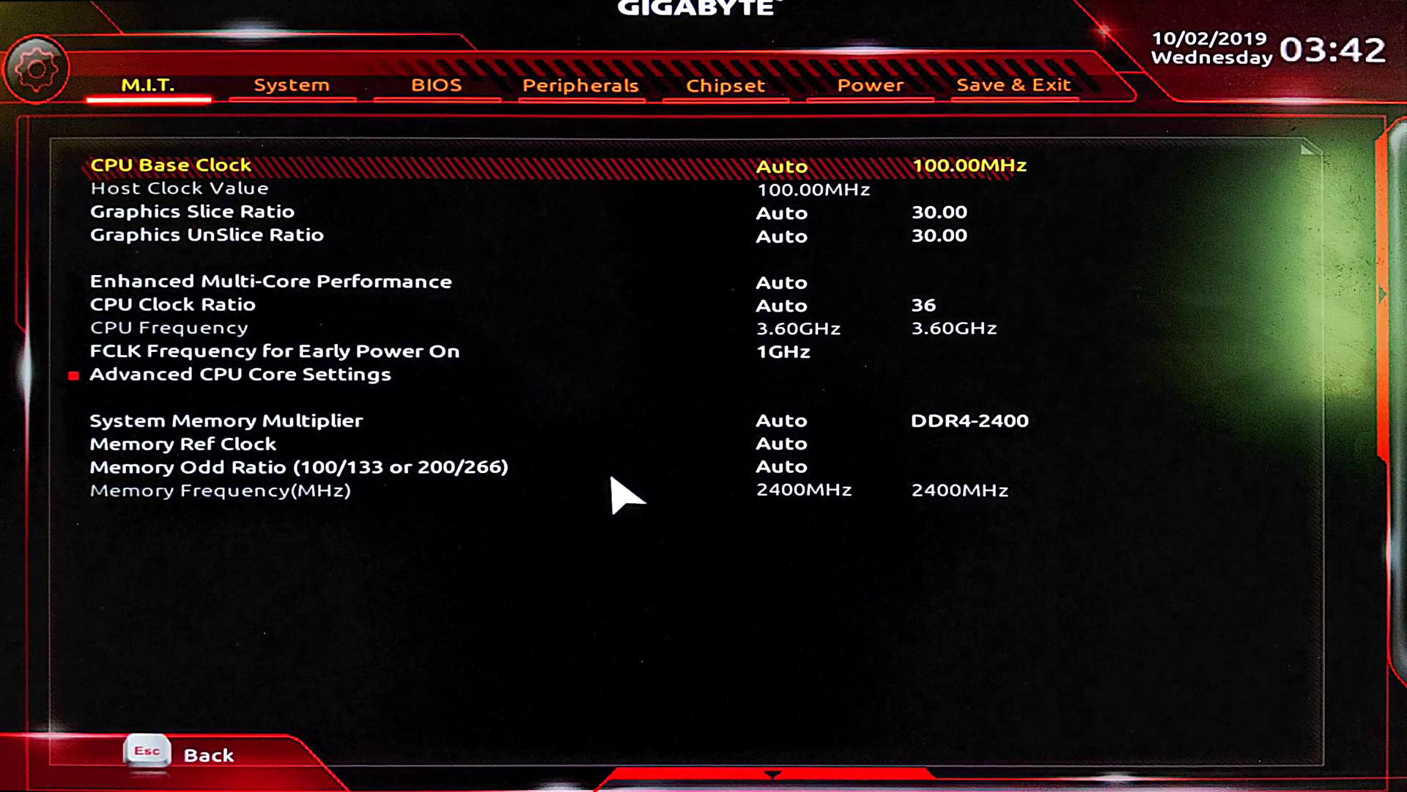